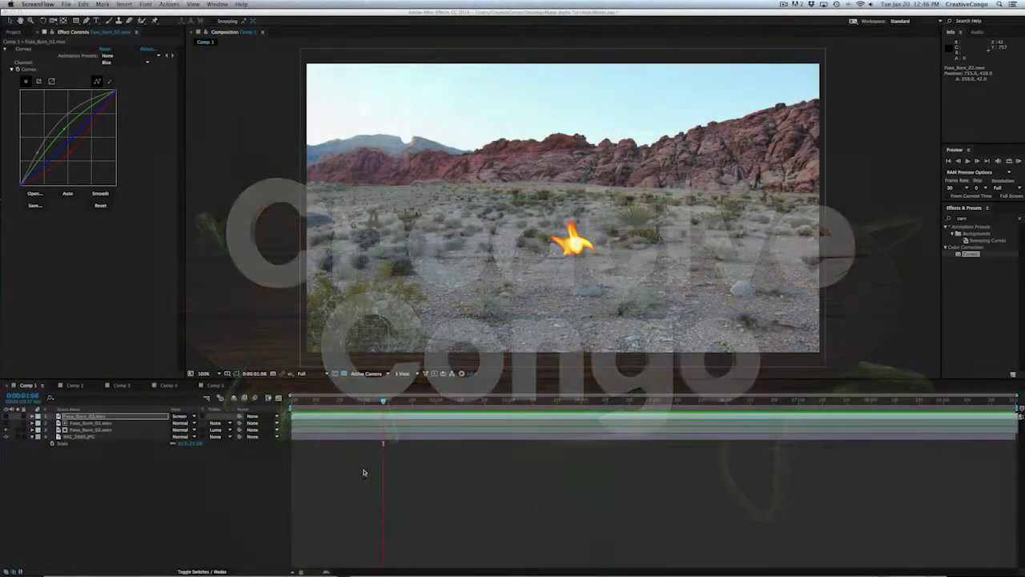
# Scrub through the fire footage and make the second flame layer visible.
pyautogui.click(384, 402)
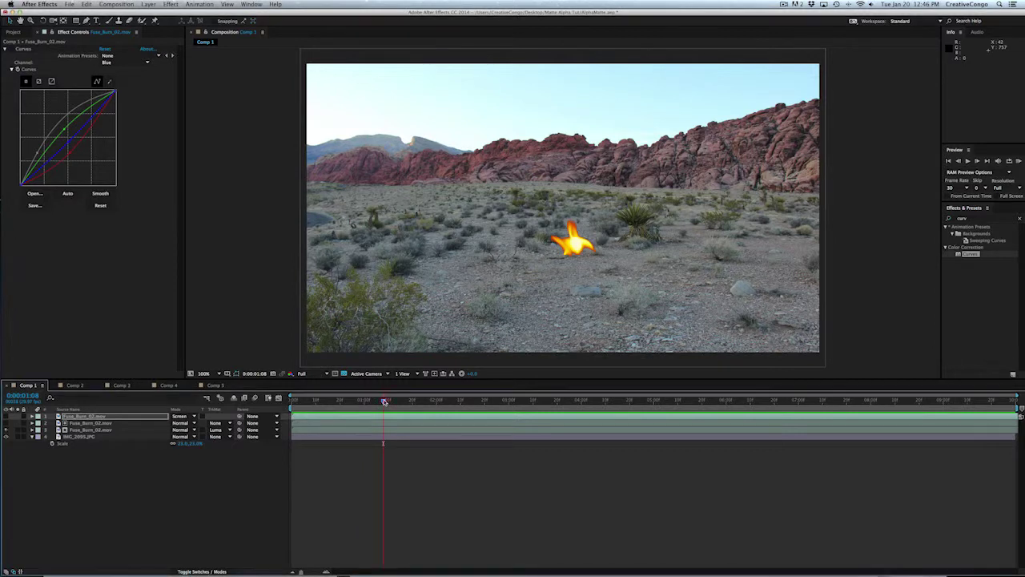
pyautogui.moveTo(342, 402); pyautogui.dragTo(378, 443)
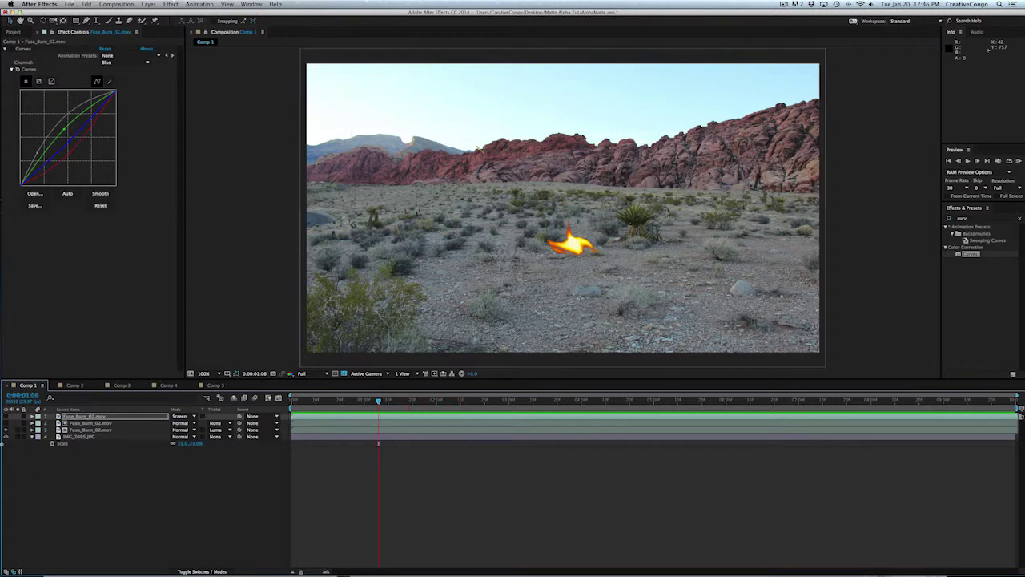
pyautogui.click(6, 416)
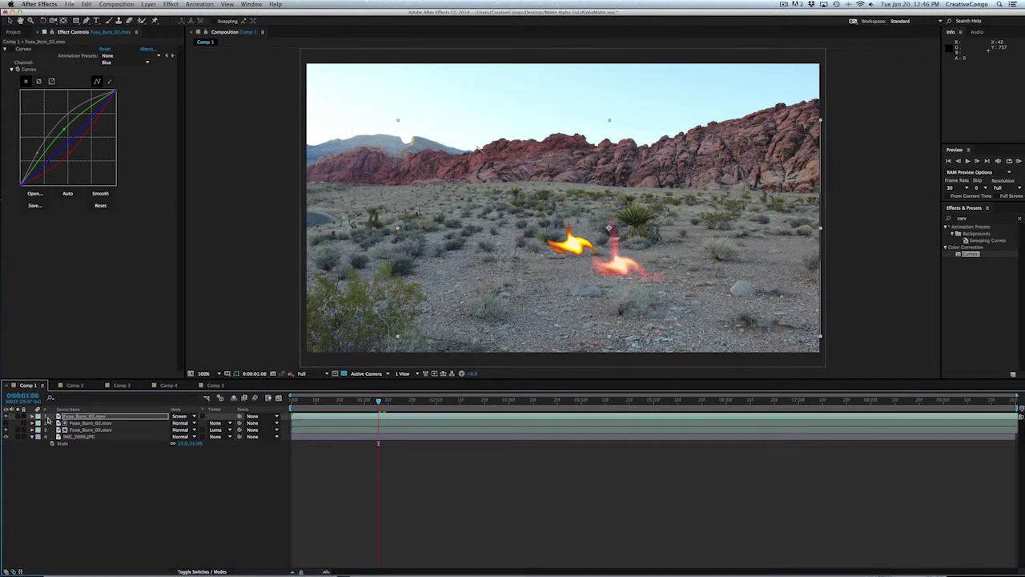
# Switch the flame layer to Normal, back to Screen, then move it right of the first fire.
pyautogui.click(180, 416)
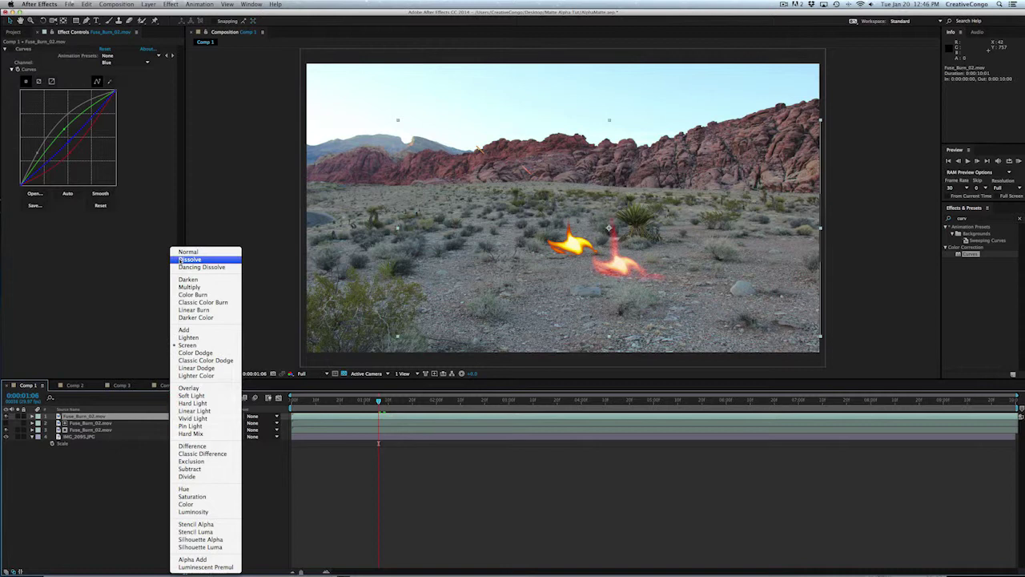
pyautogui.click(183, 251)
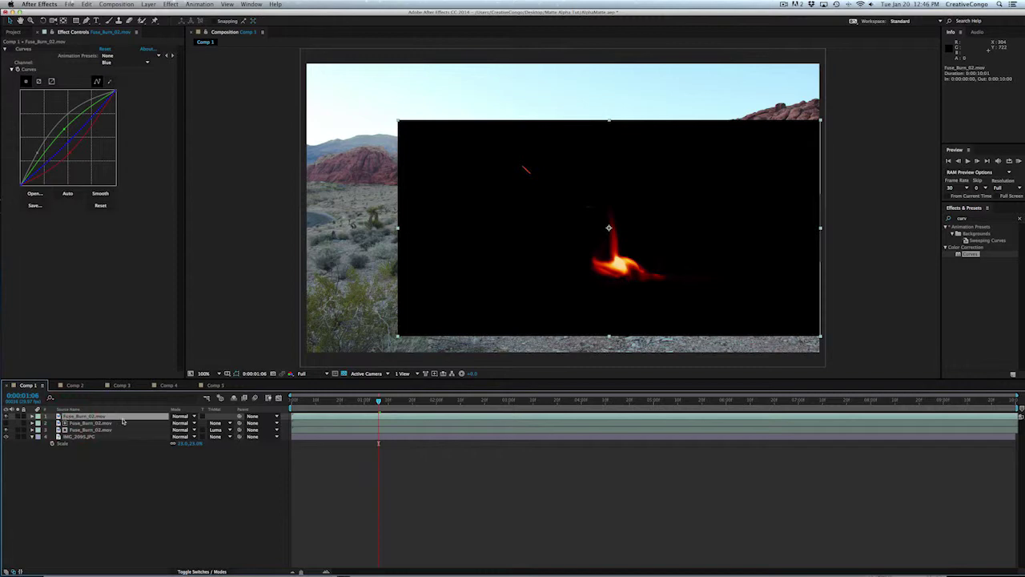
pyautogui.click(180, 417)
pyautogui.click(186, 346)
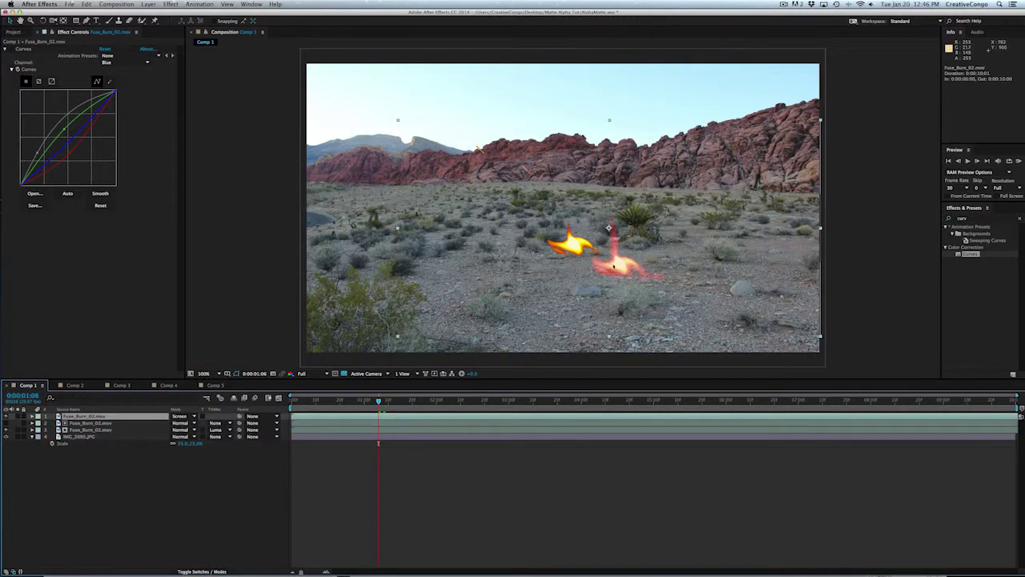
pyautogui.moveTo(593, 282); pyautogui.dragTo(623, 284)
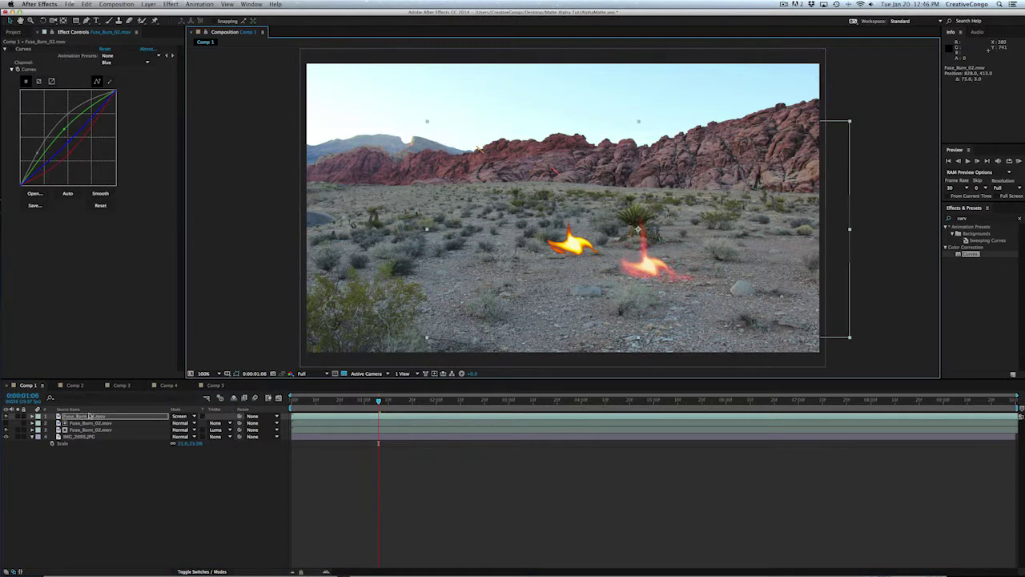
# Select the second flame, check the fires without the desert photo, then hide that flame.
pyautogui.click(12, 49)
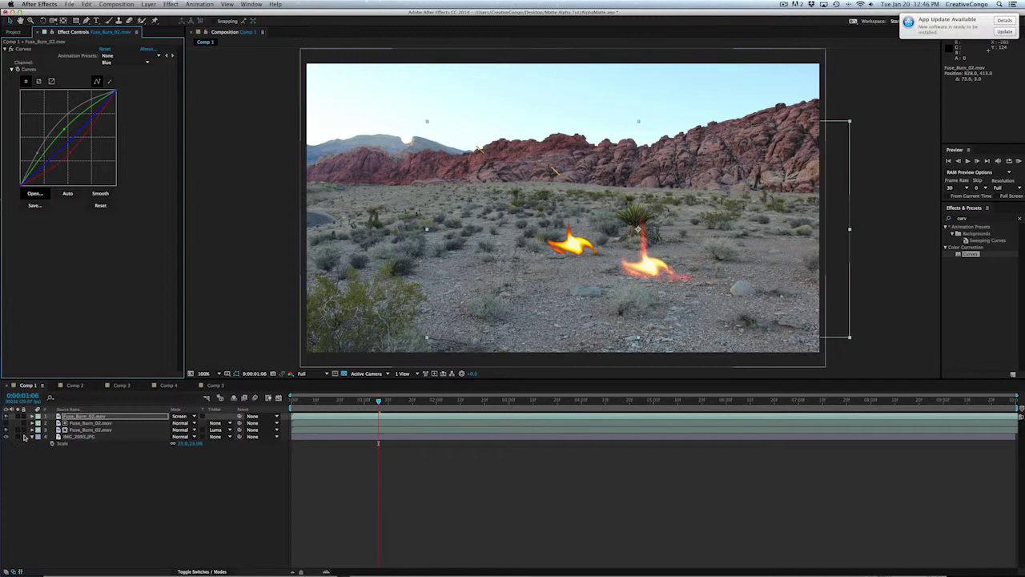
pyautogui.click(71, 415)
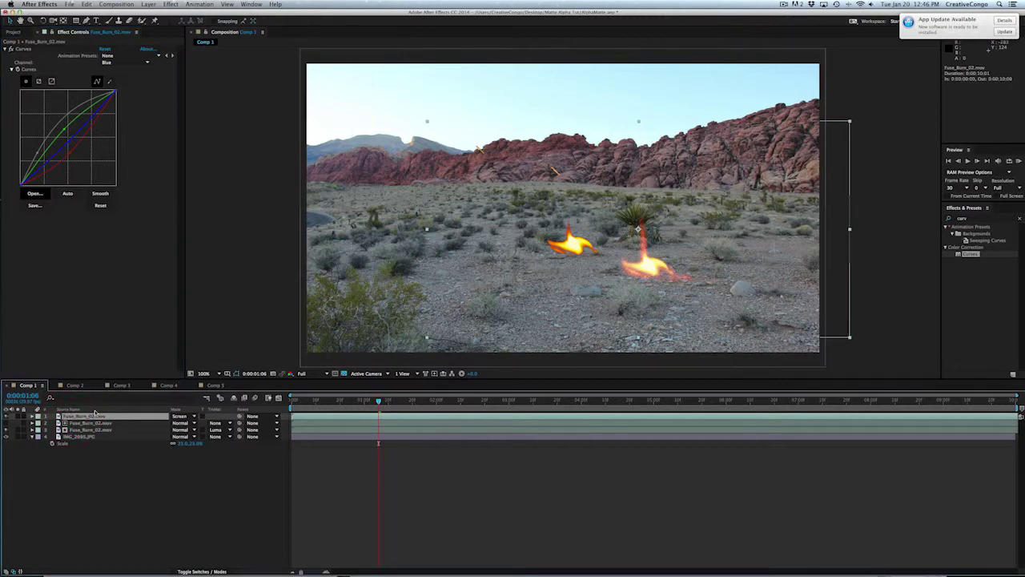
pyautogui.click(7, 437)
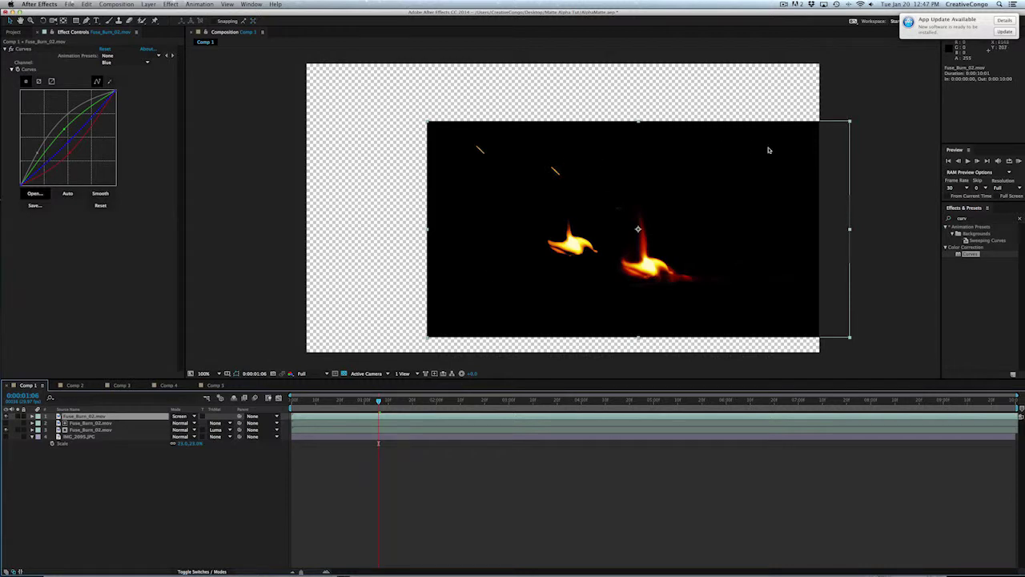
pyautogui.click(7, 438)
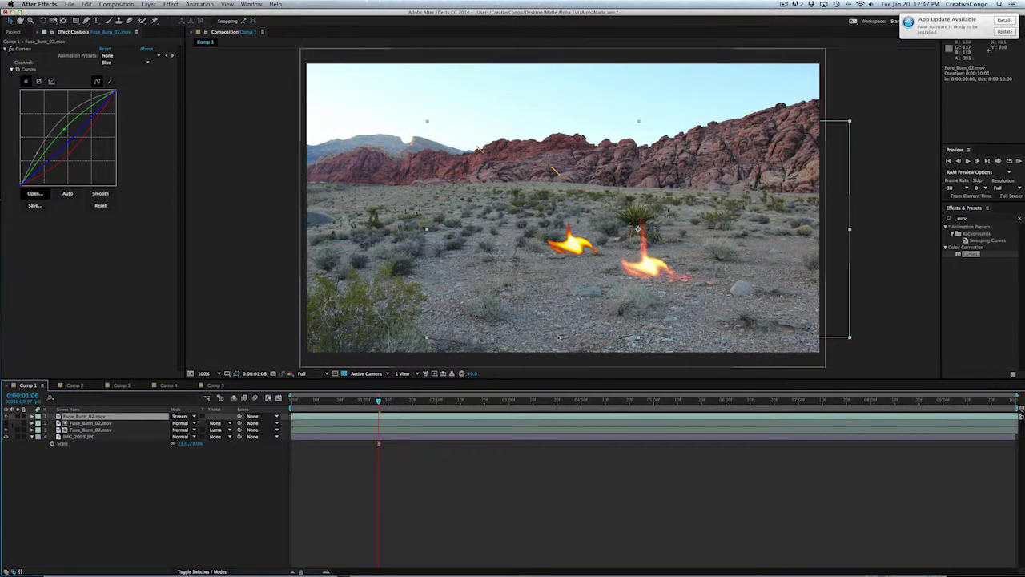
pyautogui.click(7, 416)
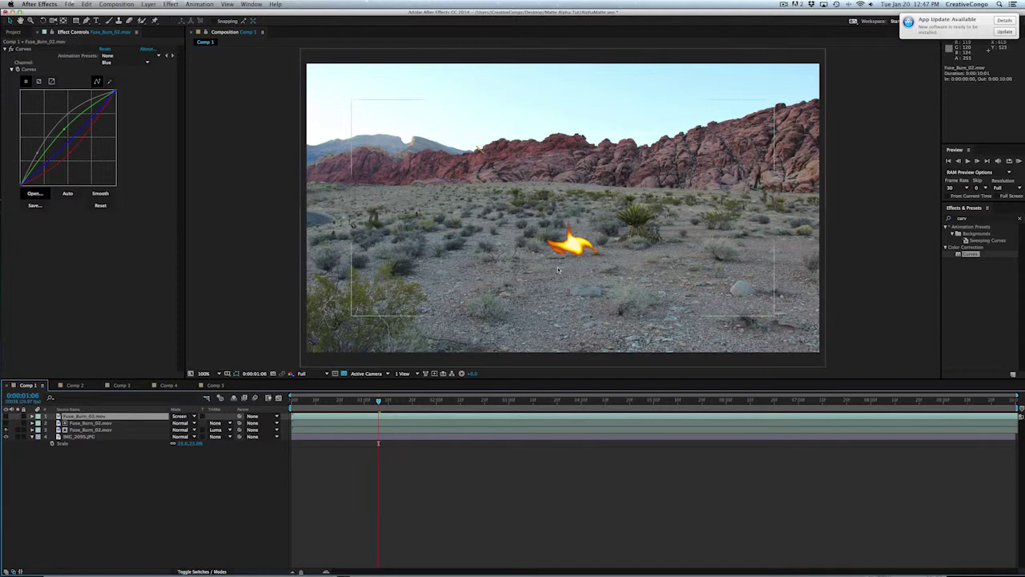
# In Comp 2, compare the fireworks with and without the rocks, then select the fireworks matte layer.
pyautogui.click(63, 520)
pyautogui.click(85, 428)
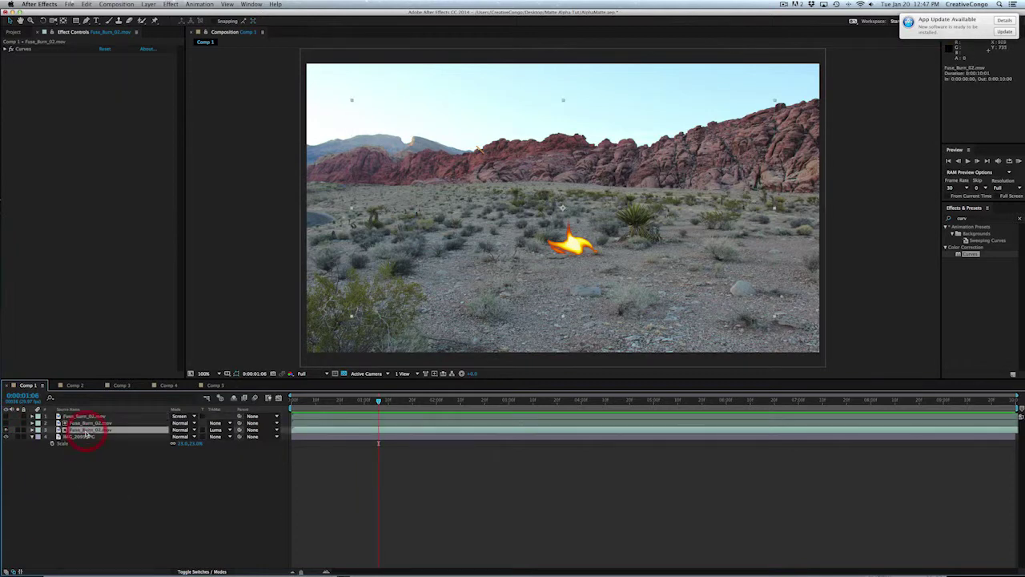
pyautogui.click(75, 386)
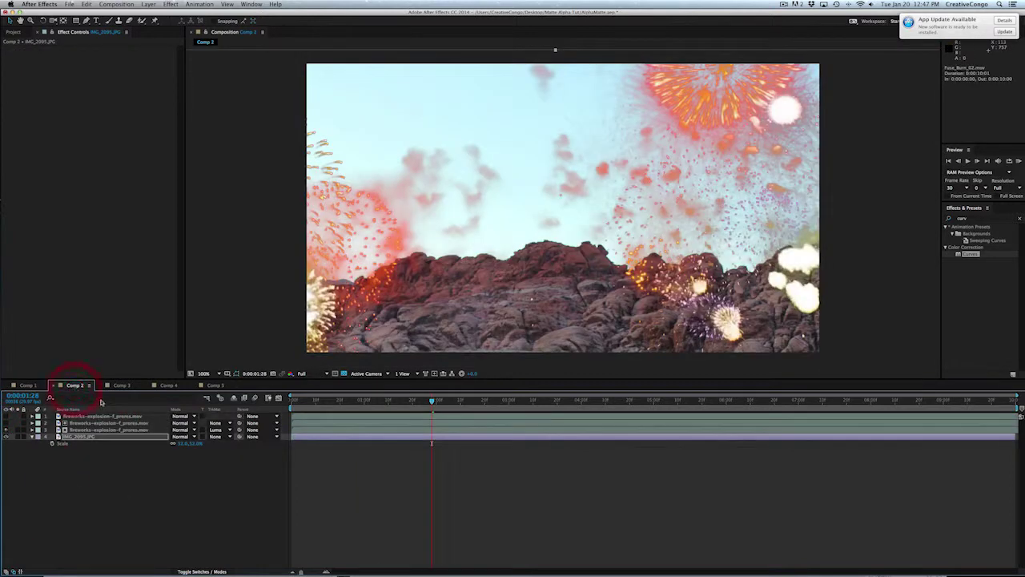
pyautogui.click(6, 417)
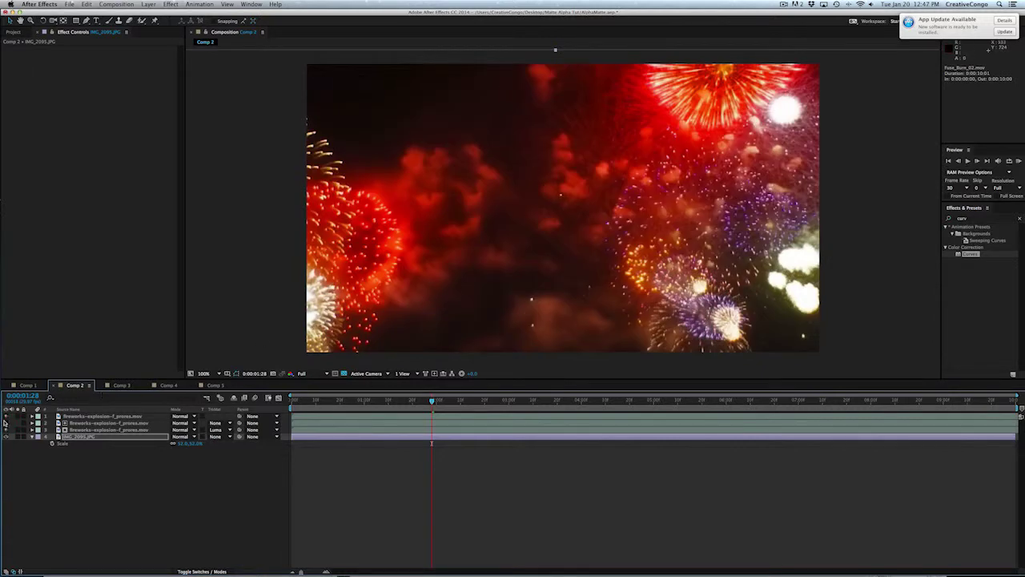
pyautogui.click(6, 417)
pyautogui.moveTo(348, 403); pyautogui.dragTo(405, 406)
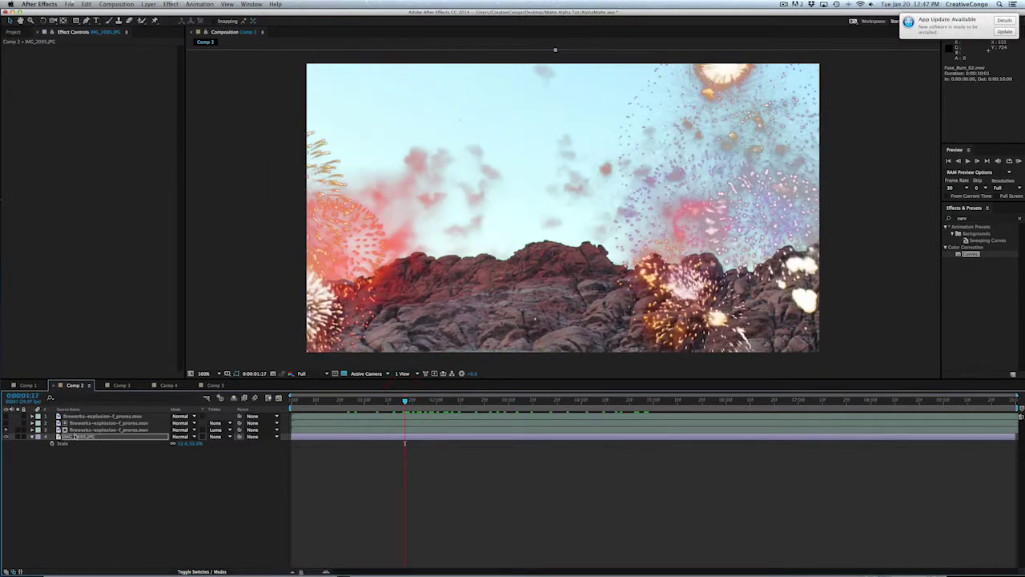
pyautogui.click(108, 430)
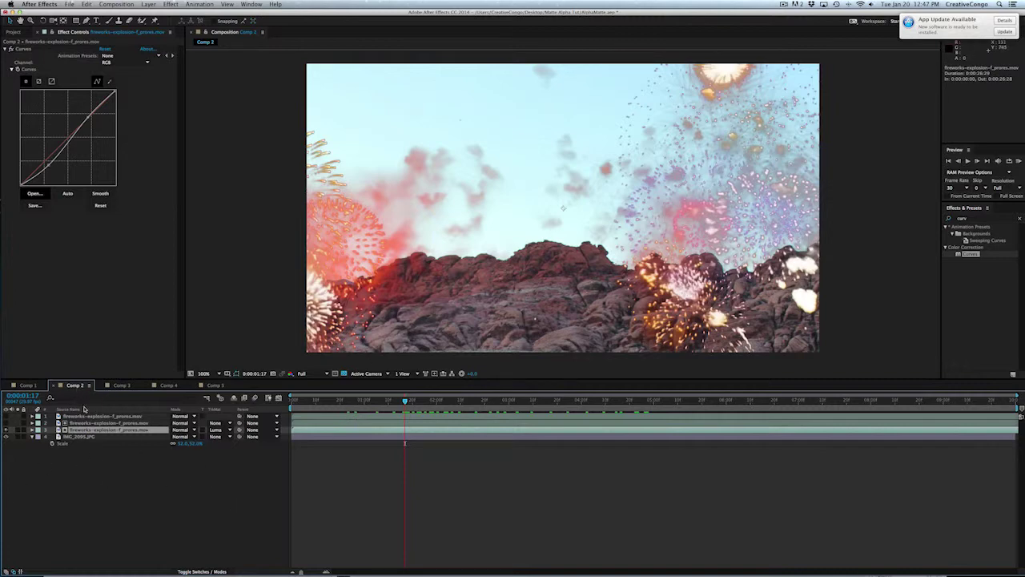
# In Comp 3, toggle the white and tinted brush layers to inspect the brush matte.
pyautogui.click(119, 385)
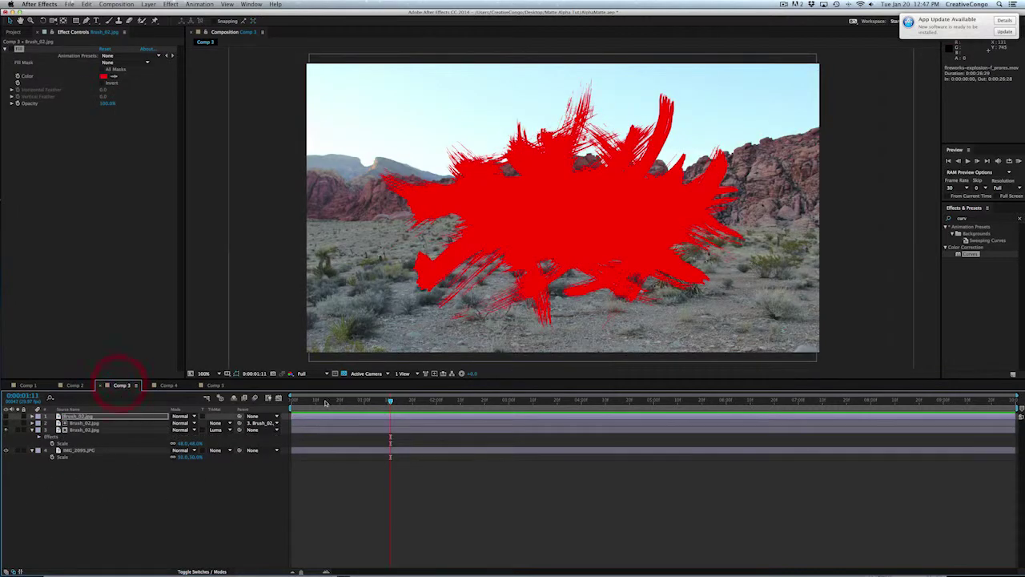
pyautogui.click(4, 418)
pyautogui.click(5, 417)
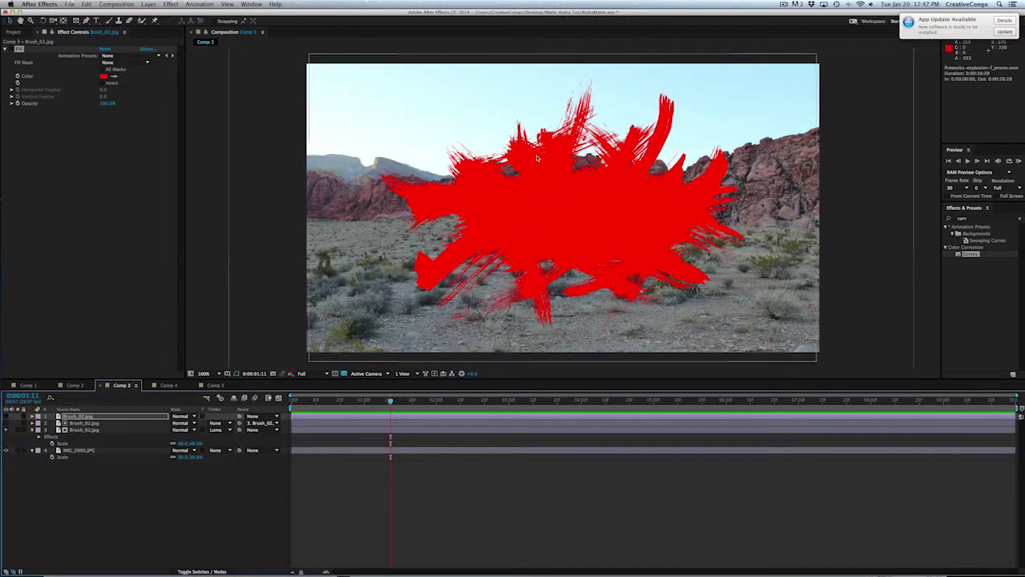
pyautogui.click(5, 417)
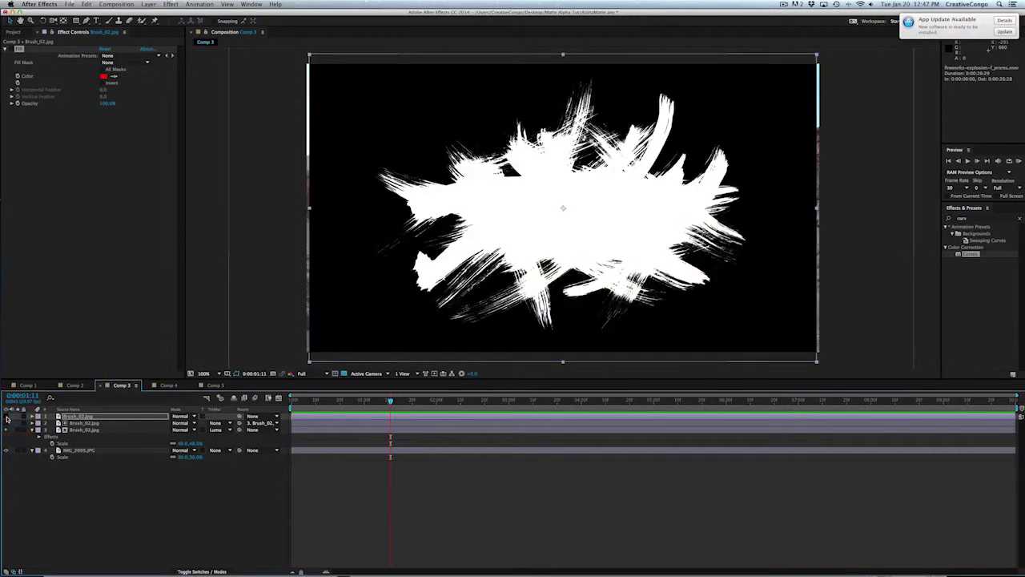
pyautogui.click(6, 418)
pyautogui.click(5, 430)
pyautogui.click(80, 418)
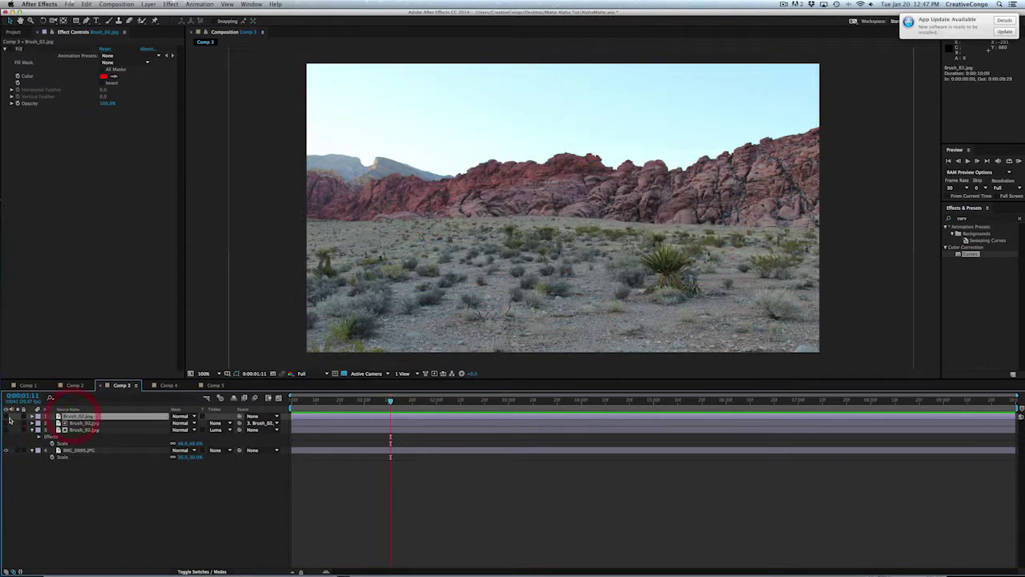
pyautogui.click(6, 417)
# Set the top brush layer to Screen, then check the red Fill tint and the desert backdrop.
pyautogui.click(186, 416)
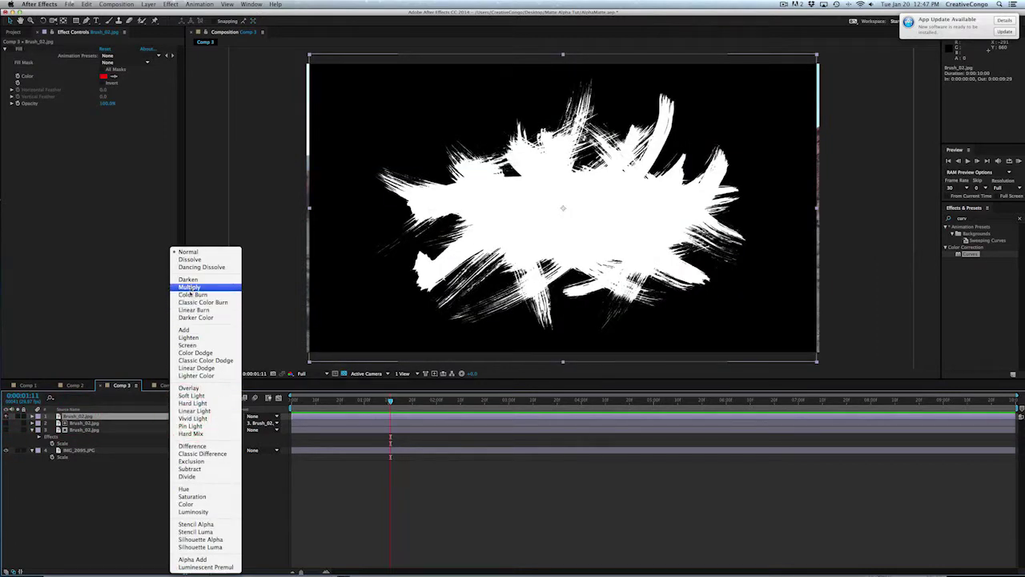
pyautogui.click(186, 345)
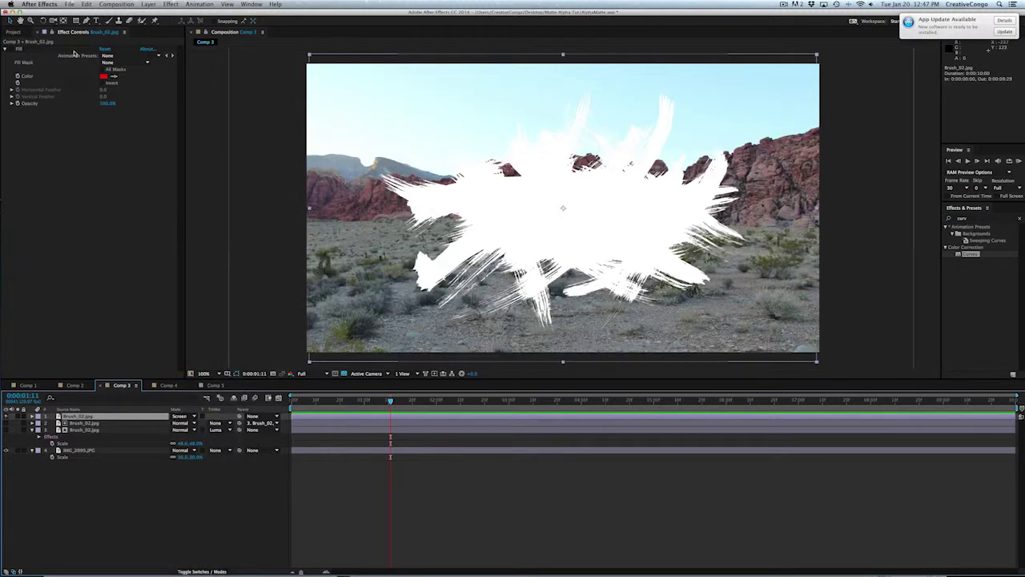
pyautogui.click(14, 50)
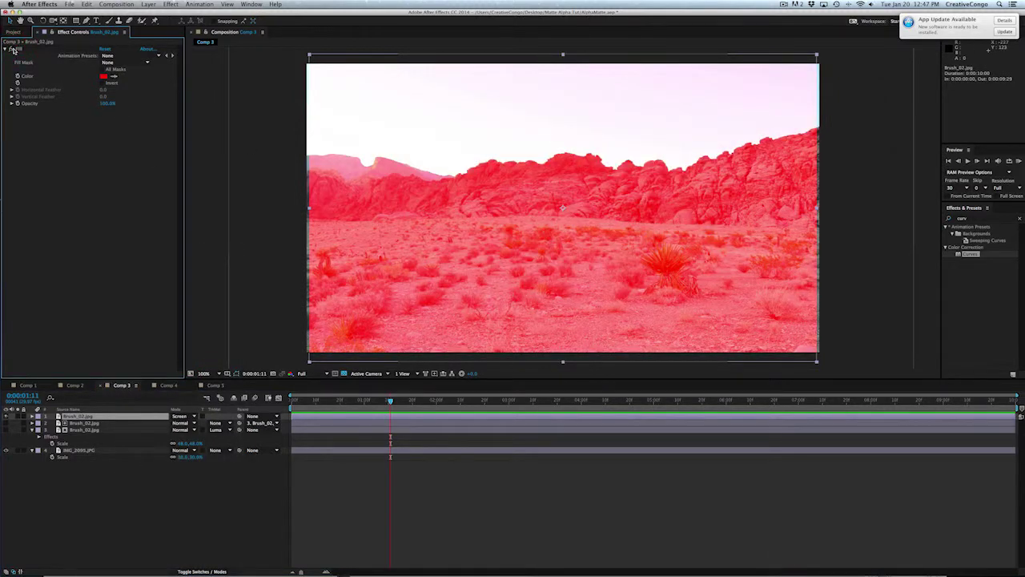
pyautogui.click(13, 50)
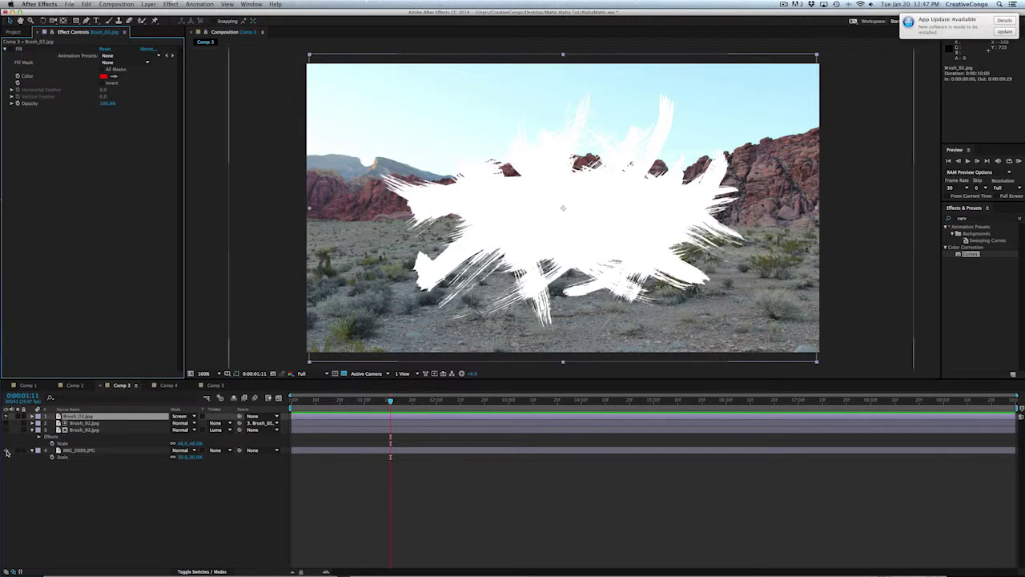
pyautogui.click(7, 451)
pyautogui.click(6, 451)
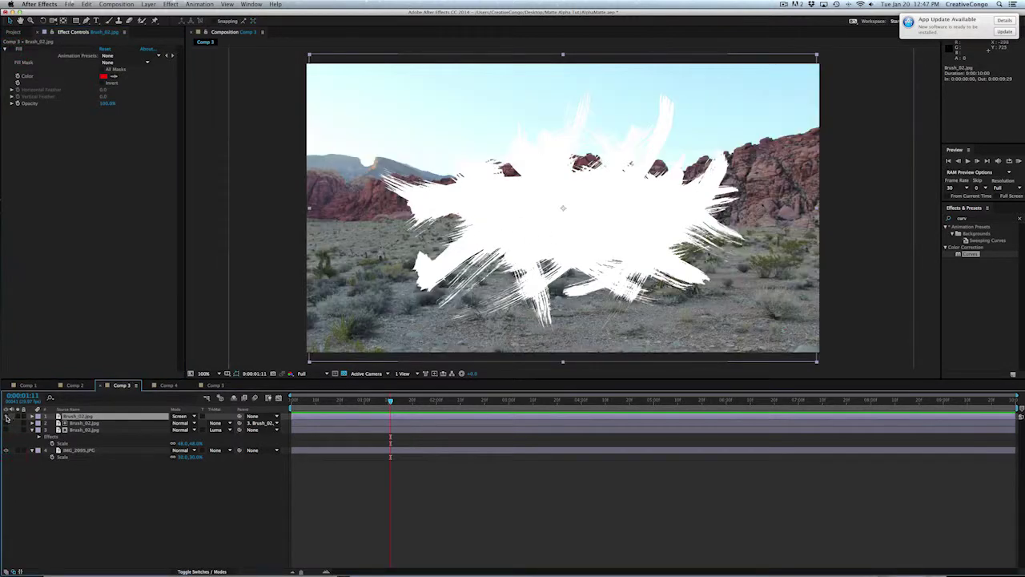
pyautogui.click(6, 423)
pyautogui.click(6, 416)
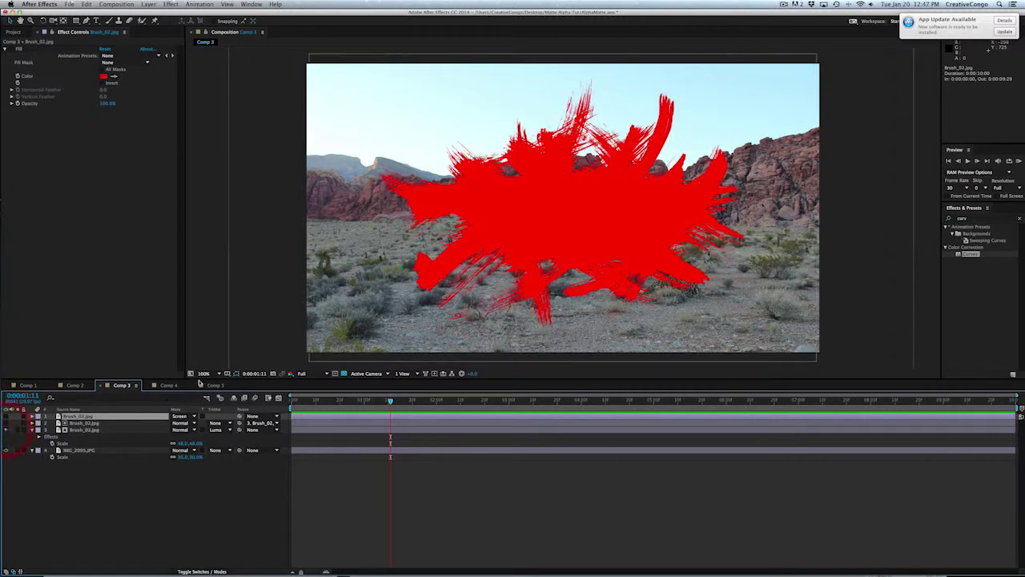
# In Comp 4, compare the logo with and without its white background, then move to Comp 5.
pyautogui.click(168, 386)
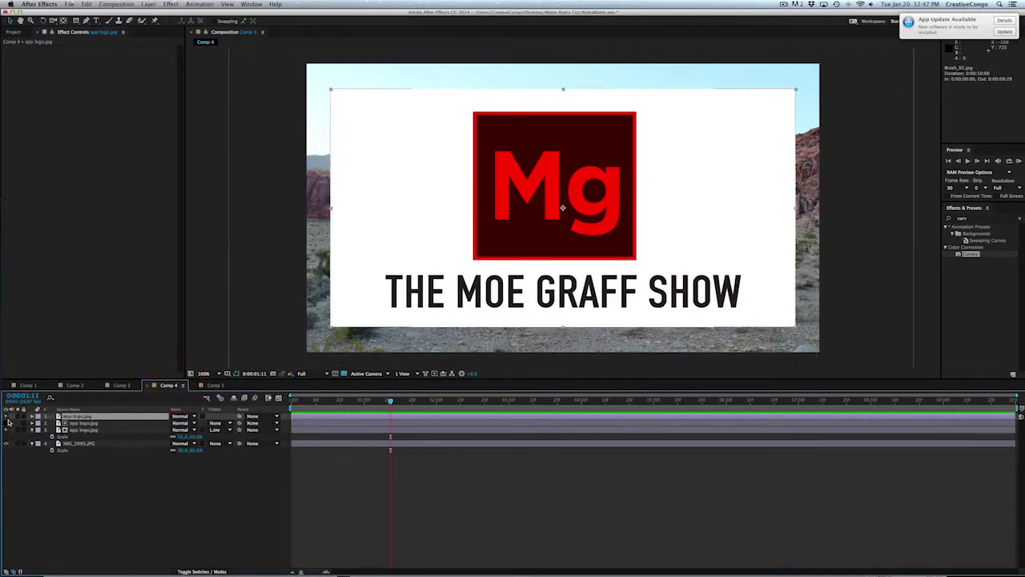
pyautogui.click(6, 416)
pyautogui.click(7, 417)
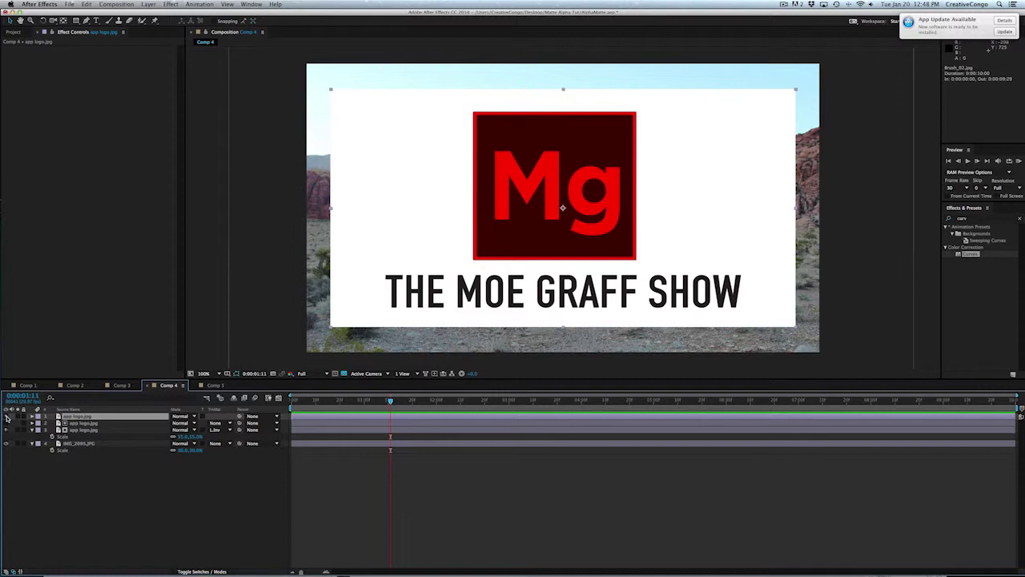
pyautogui.click(6, 416)
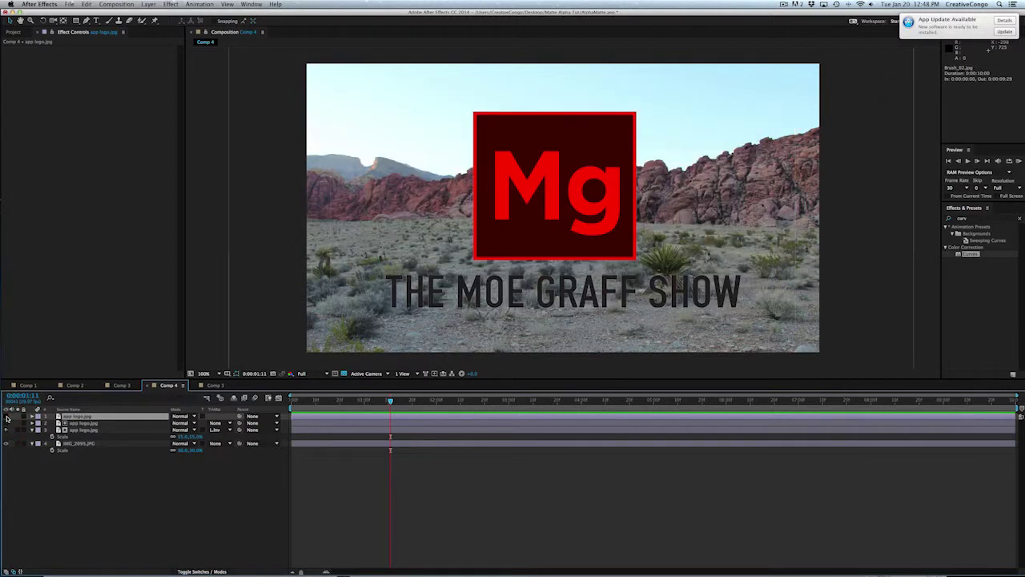
pyautogui.click(7, 416)
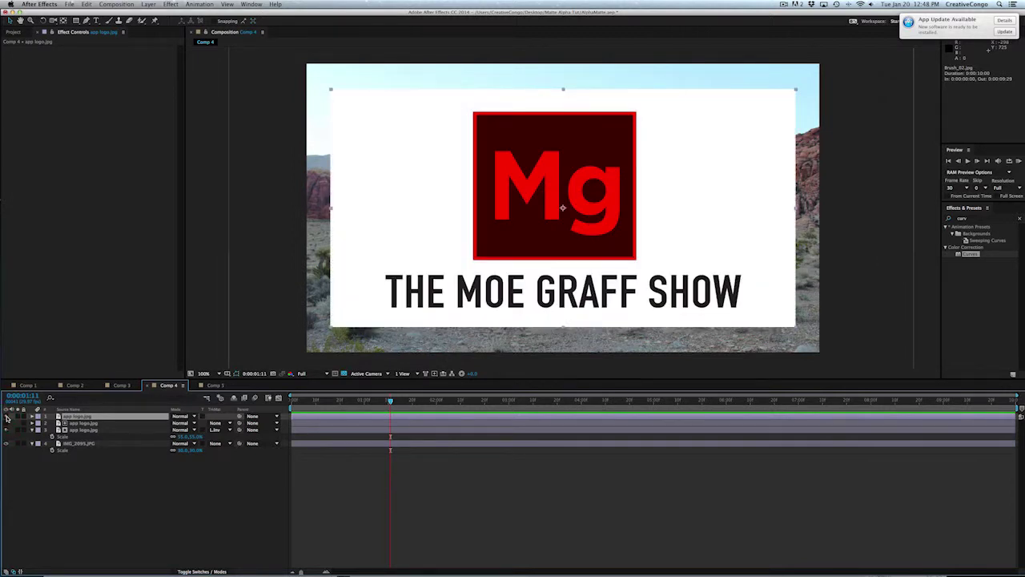
pyautogui.click(7, 417)
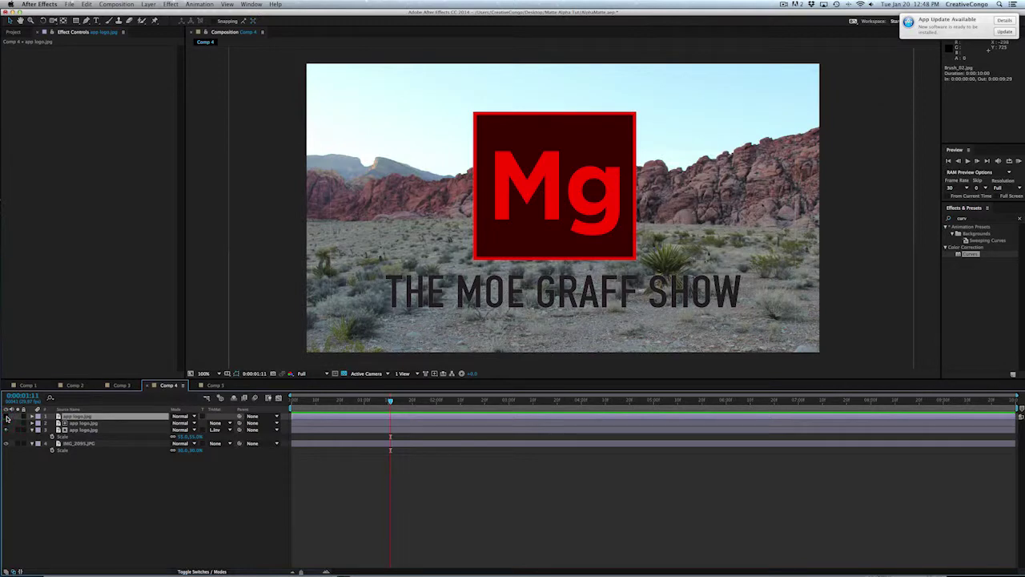
pyautogui.click(6, 417)
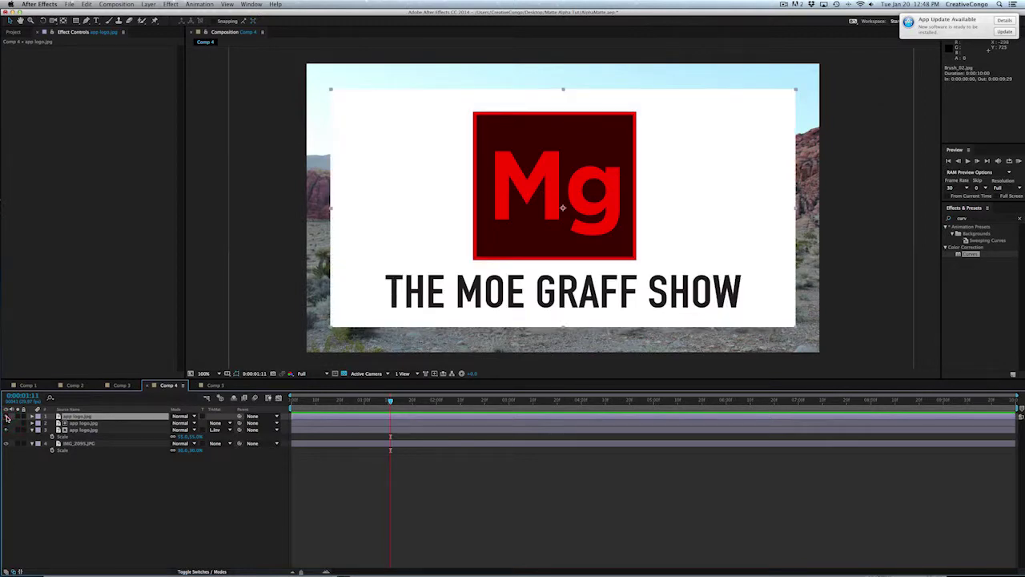
pyautogui.click(7, 416)
pyautogui.click(7, 417)
pyautogui.click(6, 417)
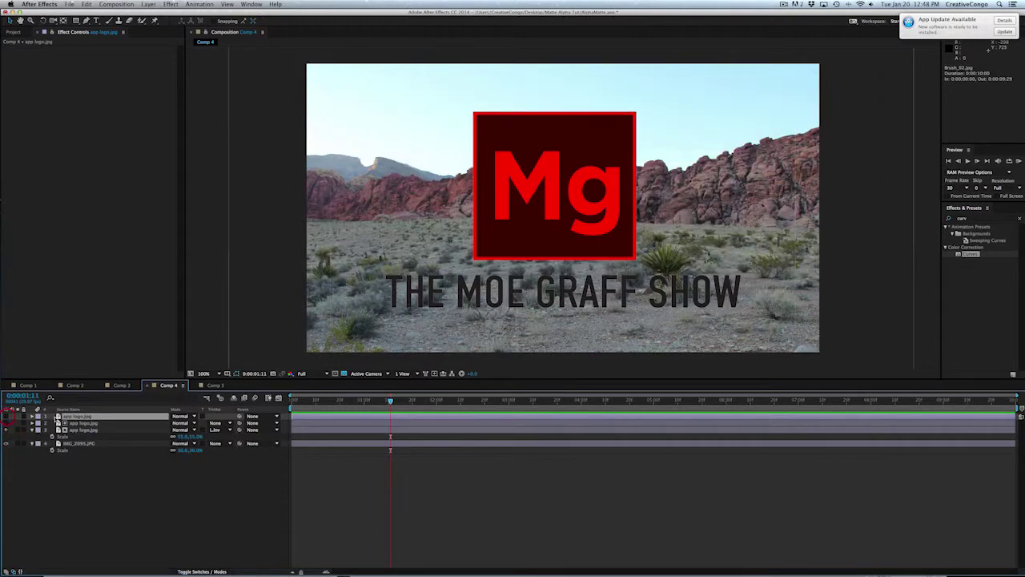
pyautogui.click(212, 386)
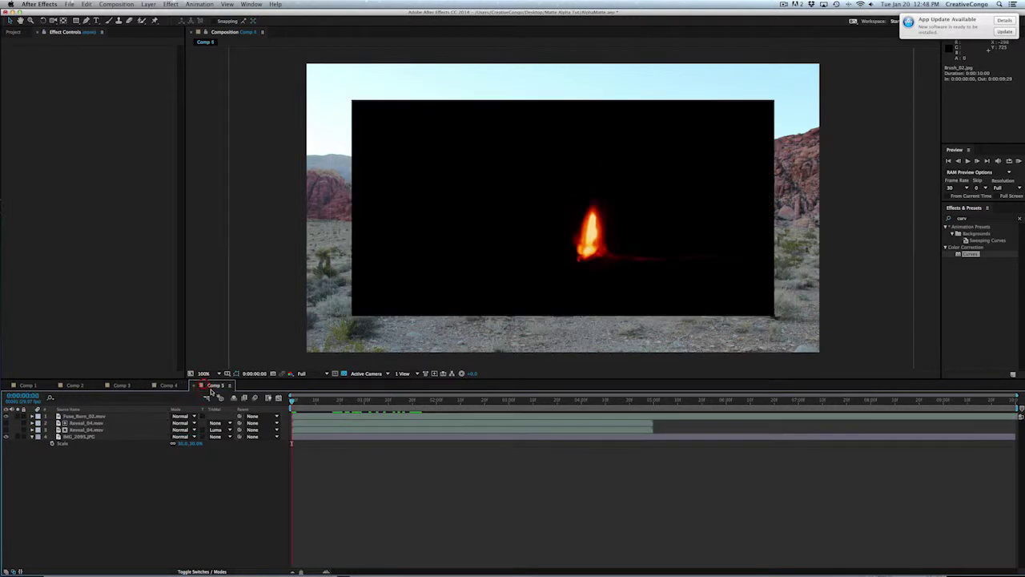
# Duplicate the Fuse_Burn_02.mov layer and start searching Effects & Presets for the Tint effect.
pyautogui.click(77, 415)
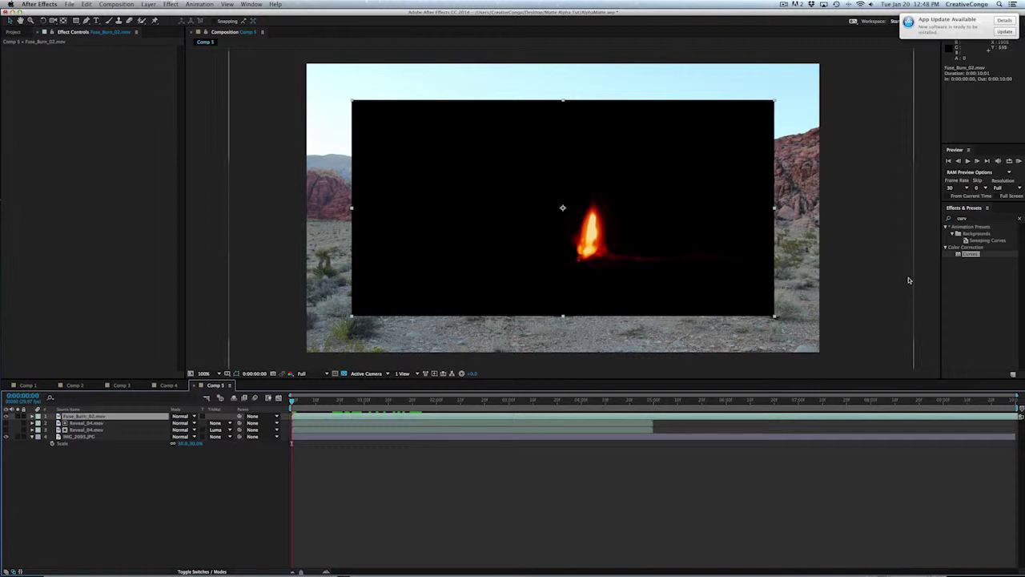
pyautogui.press('super')
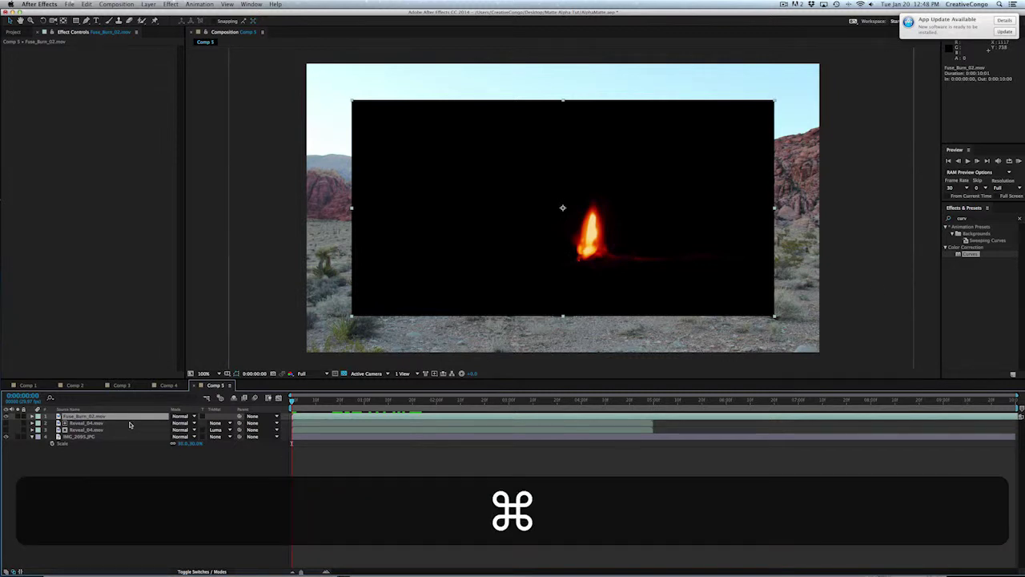
pyautogui.press('super+d')
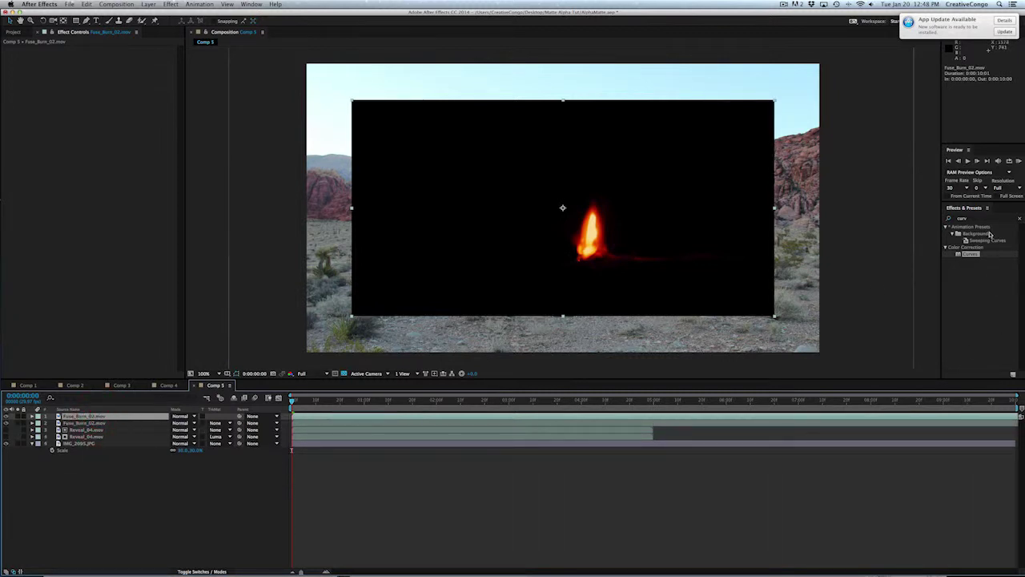
pyautogui.moveTo(971, 253); pyautogui.dragTo(865, 215)
pyautogui.write('tu')
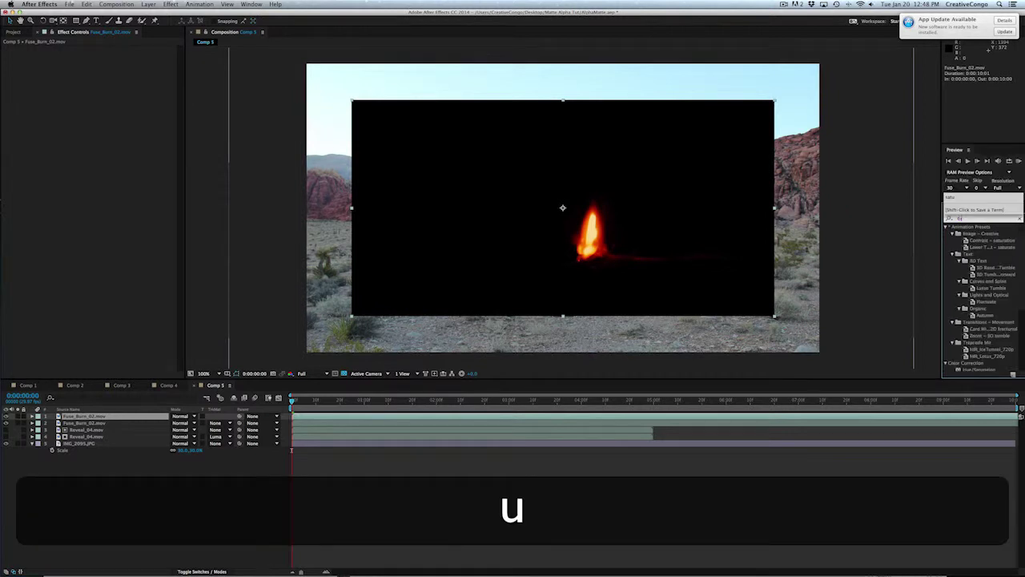
pyautogui.press('BackSpace')
# Apply Tint to the top fire layer, then search the effects for 'level'.
pyautogui.write('int')
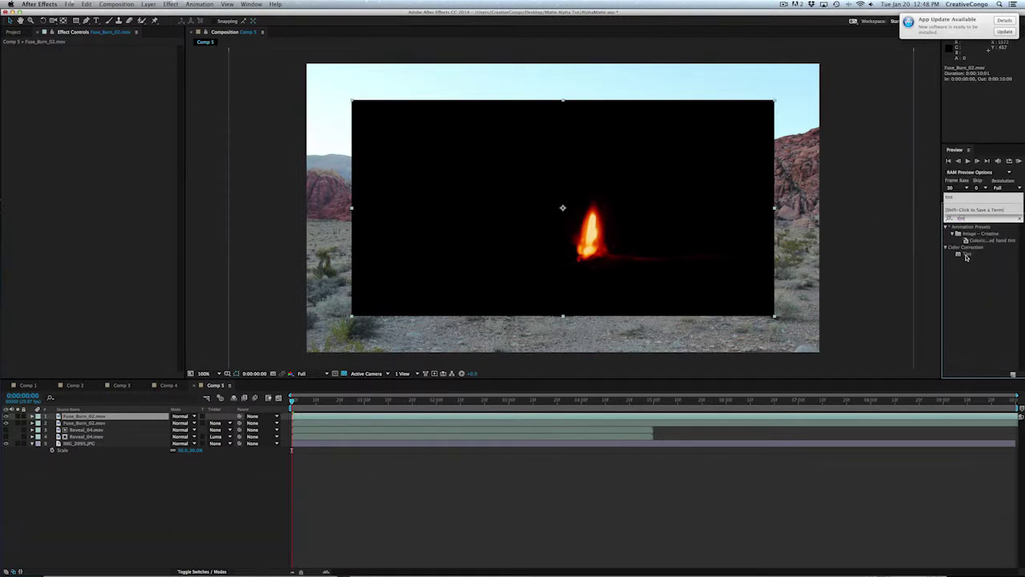
pyautogui.doubleClick(960, 255)
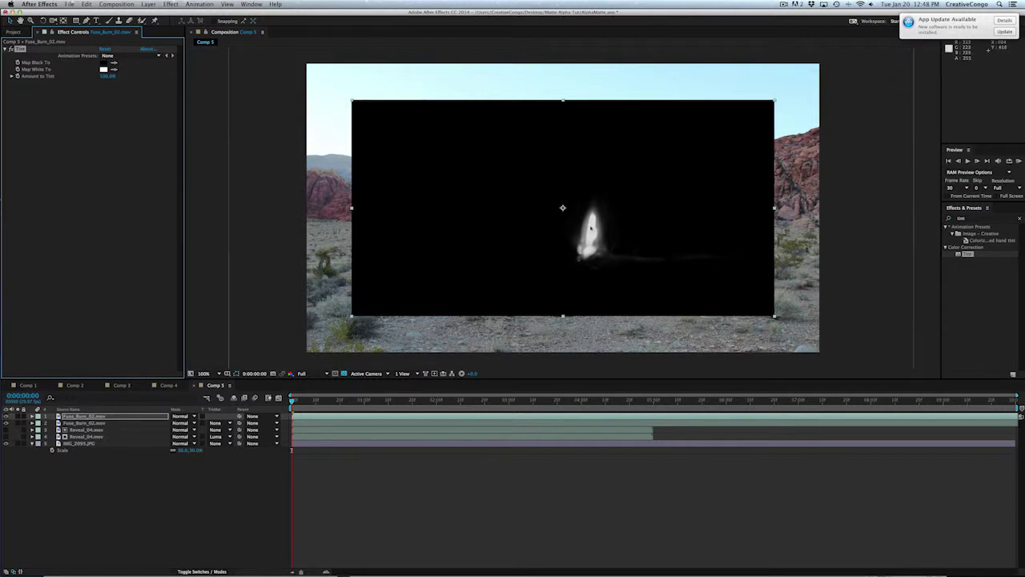
pyautogui.click(970, 219)
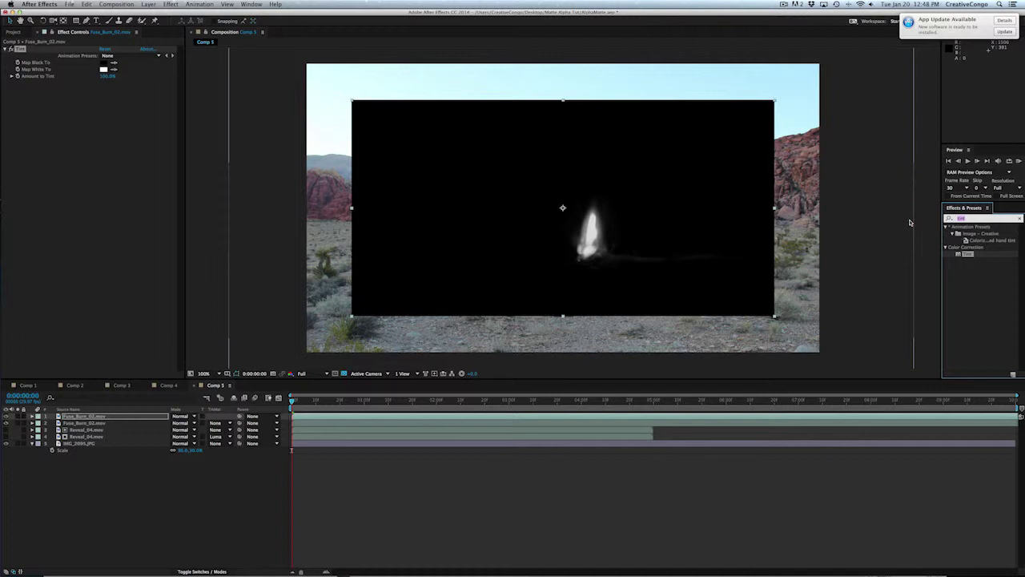
pyautogui.write('level')
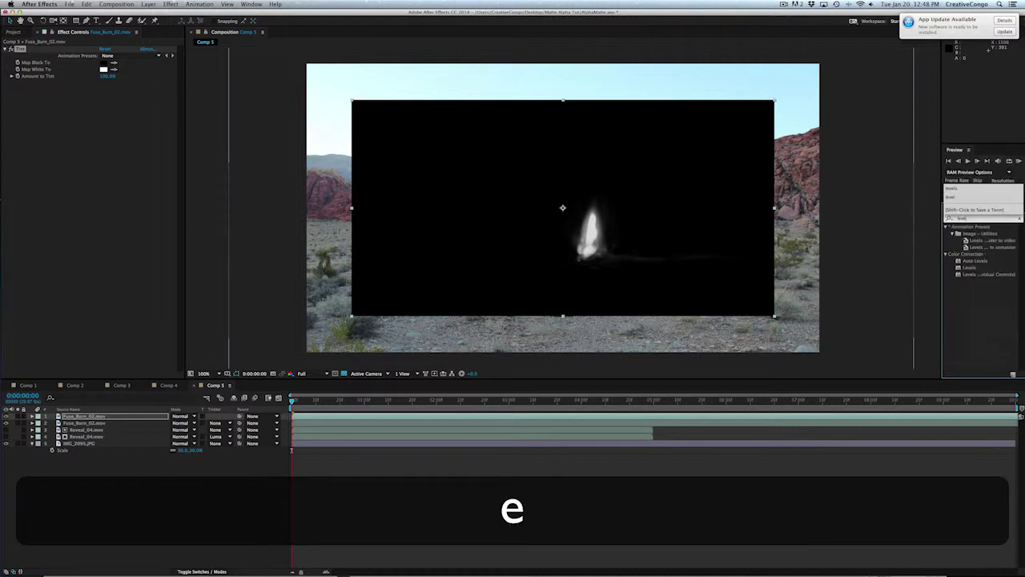
# Apply Levels to the tinted fire copy with Input White 185 and Input Black slightly raised.
pyautogui.doubleClick(969, 268)
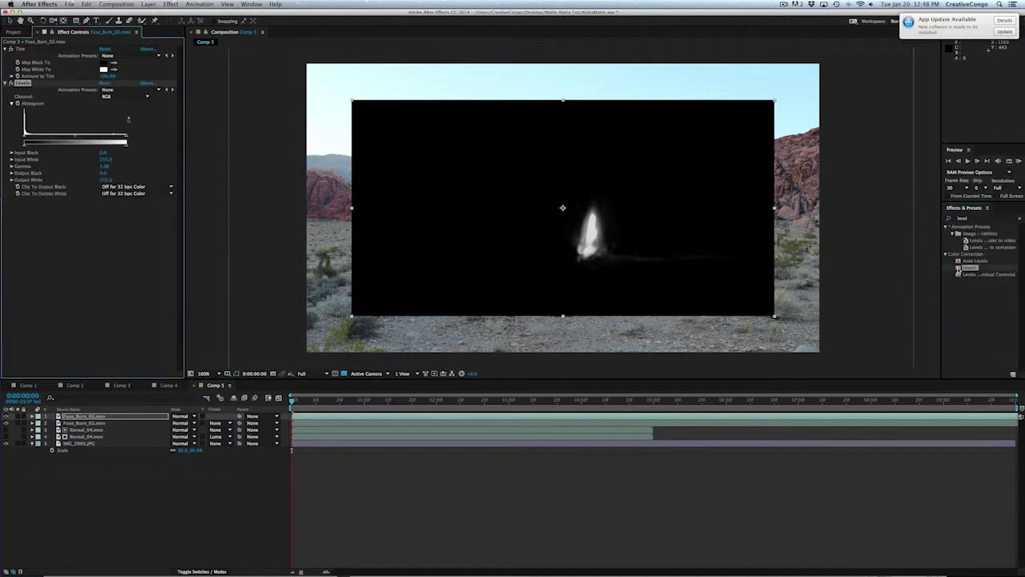
pyautogui.click(21, 84)
pyautogui.moveTo(125, 138); pyautogui.dragTo(92, 138)
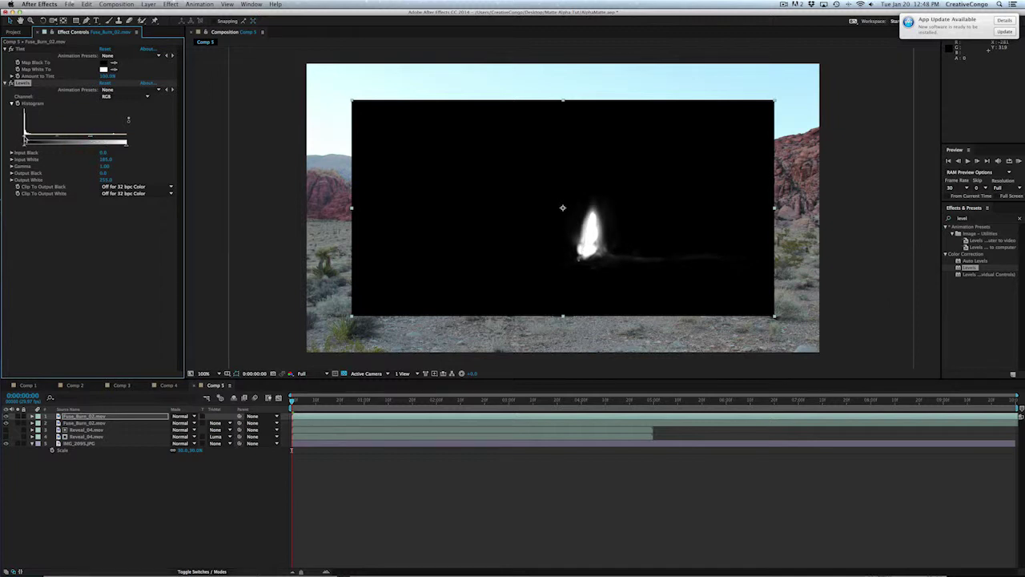
pyautogui.moveTo(26, 140)
pyautogui.mouseDown()
pyautogui.moveTo(50, 139)
pyautogui.moveTo(24, 137)
pyautogui.mouseUp()
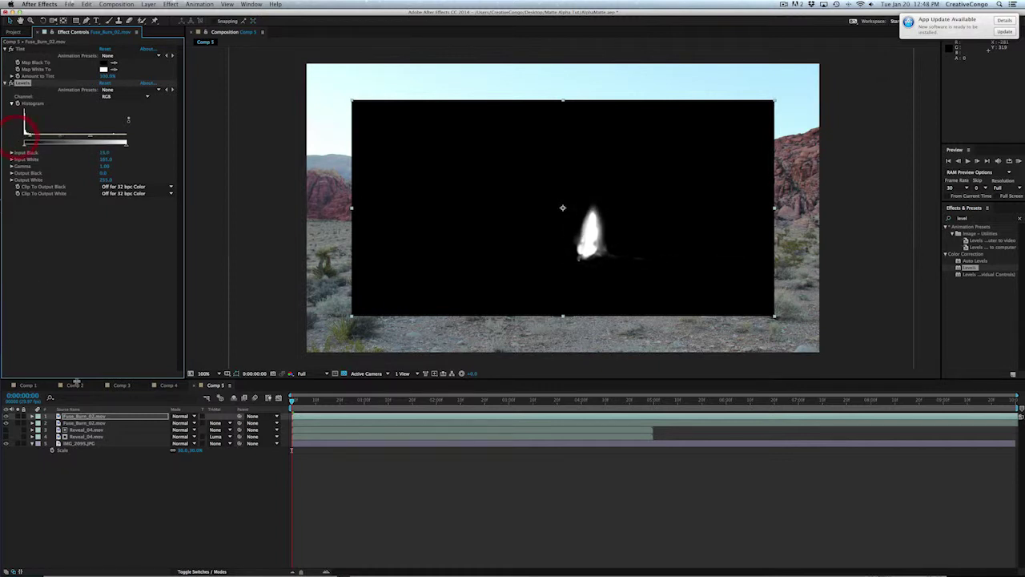
pyautogui.click(73, 424)
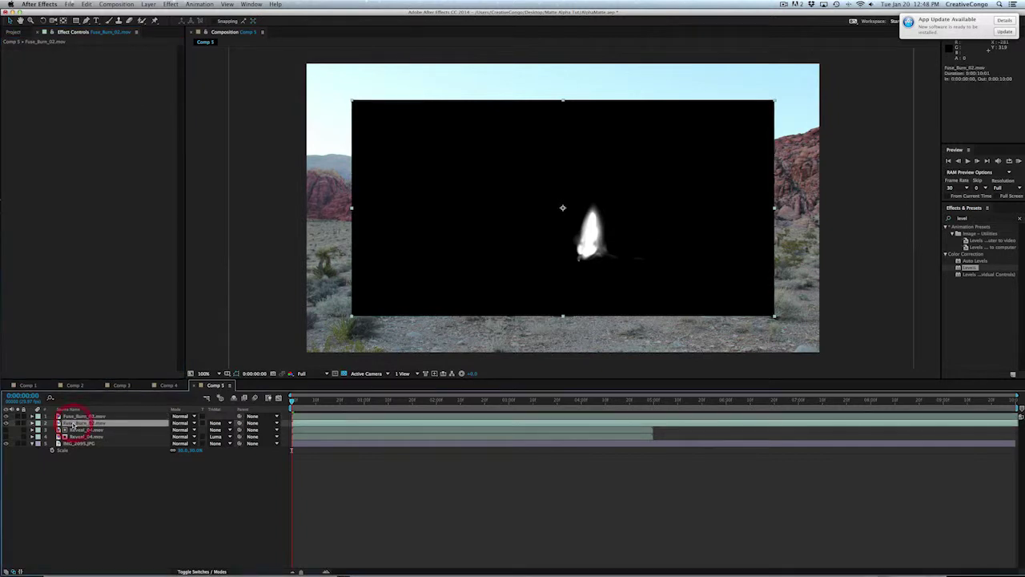
# Set the lower fire layer's track matte to Luma Matte 'Fuse_Burn_02.mov'.
pyautogui.click(215, 424)
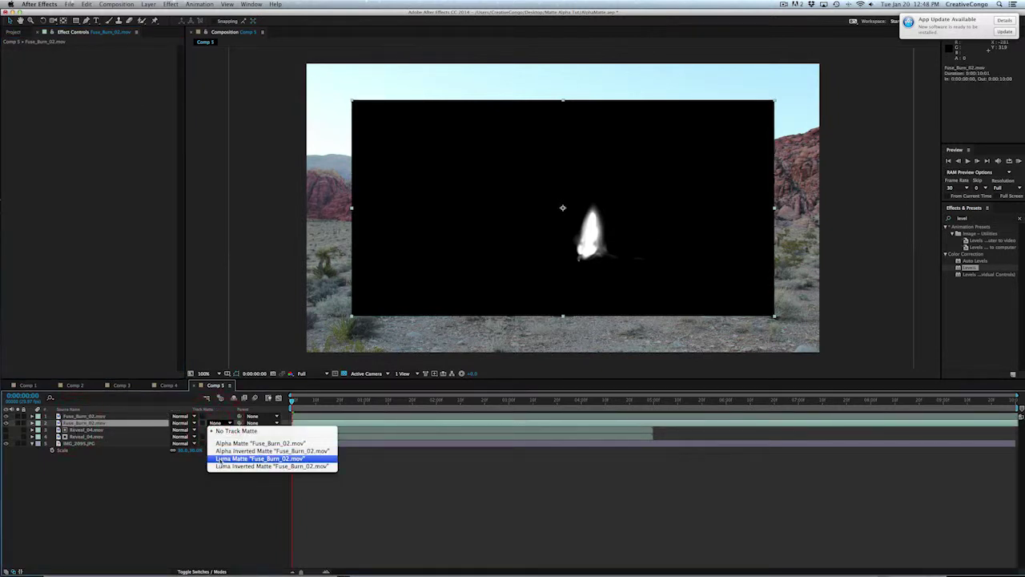
pyautogui.click(219, 459)
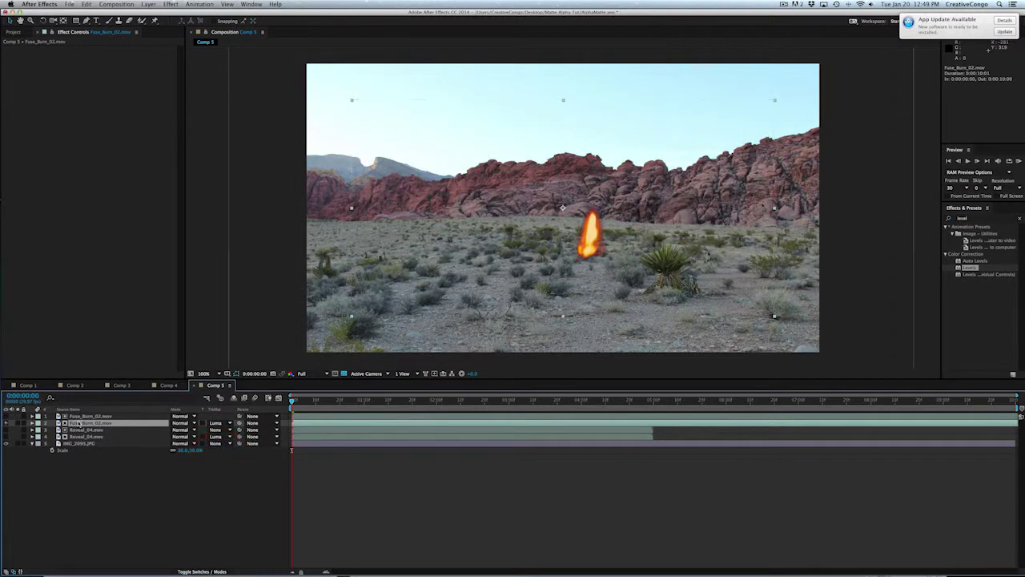
pyautogui.click(81, 424)
# Tighten the matte's Levels: gamma 1.37, Input Black about 60, Input White 140.
pyautogui.click(88, 417)
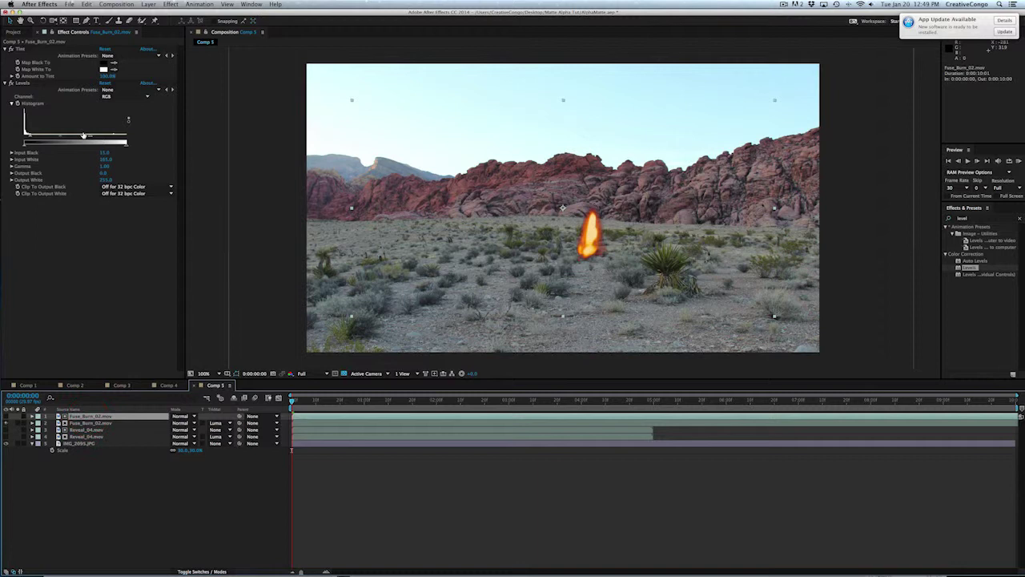
pyautogui.moveTo(62, 137); pyautogui.dragTo(46, 140)
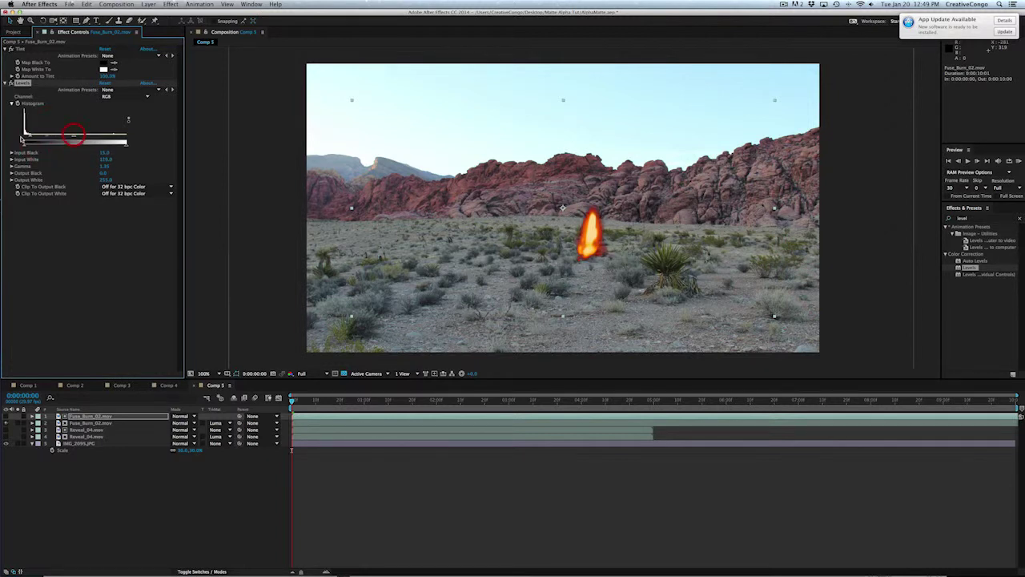
pyautogui.moveTo(21, 140); pyautogui.dragTo(51, 137)
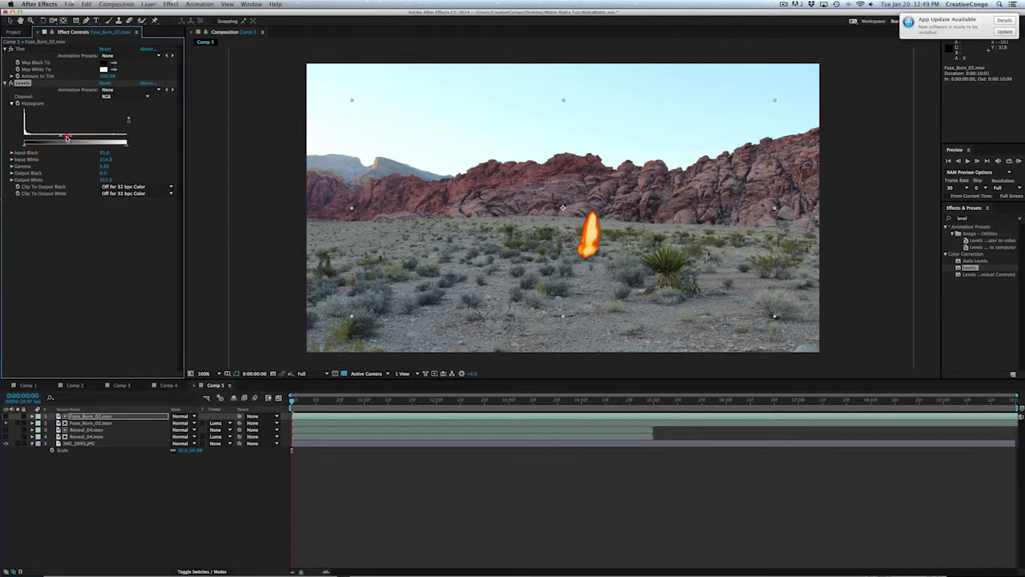
pyautogui.moveTo(67, 137); pyautogui.dragTo(69, 137)
pyautogui.moveTo(62, 138); pyautogui.dragTo(43, 137)
# Check the flame's transparency without the desert photo and RAM-preview the composite.
pyautogui.click(5, 443)
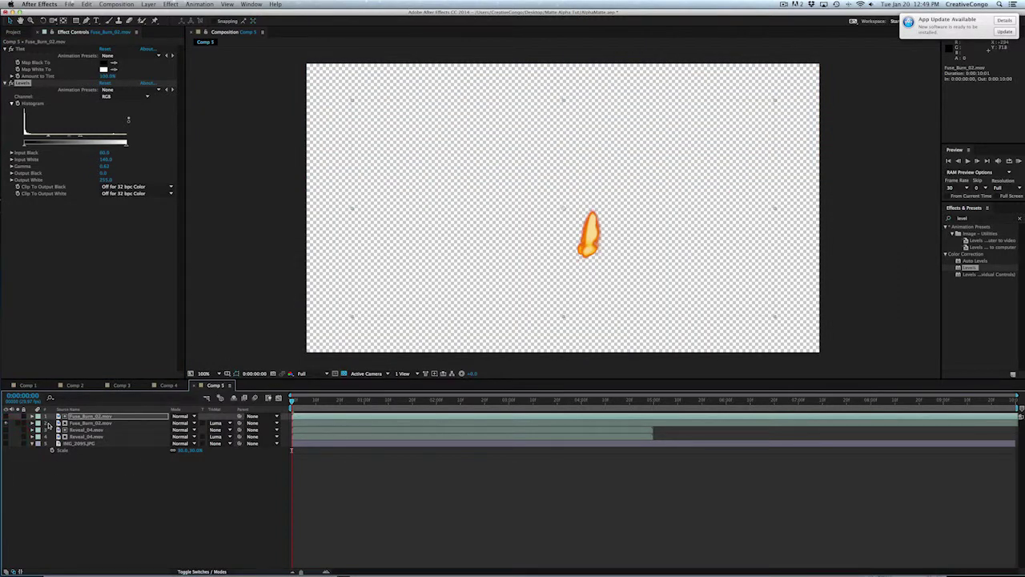
pyautogui.click(5, 444)
pyautogui.press('KP_0')
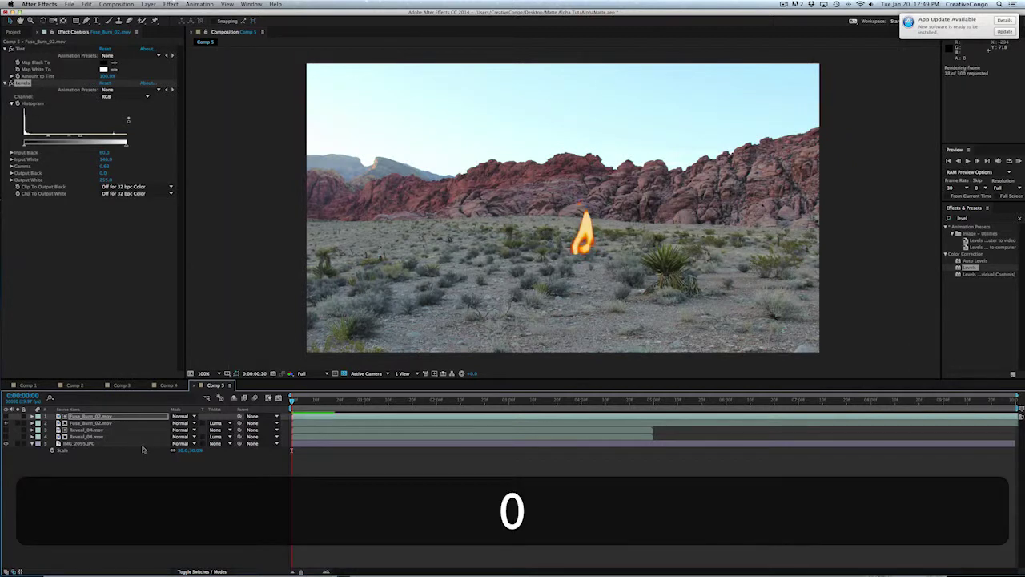
pyautogui.press('KP_0')
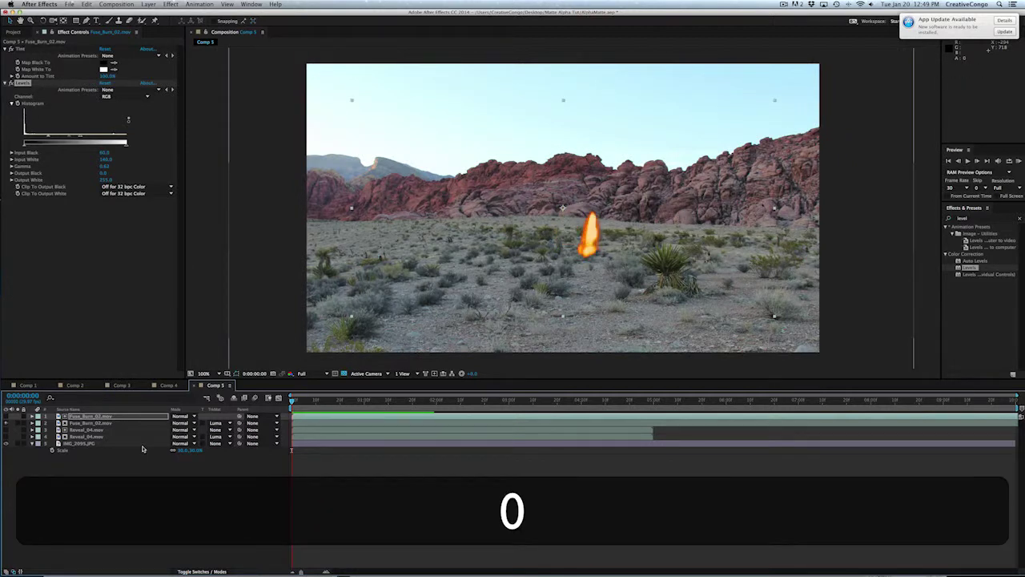
pyautogui.click(168, 385)
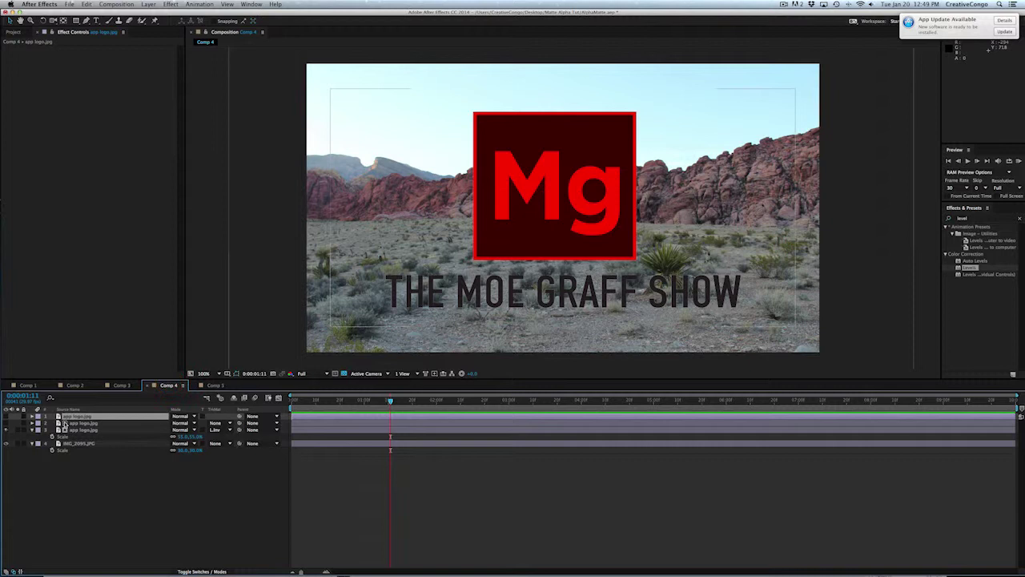
pyautogui.click(69, 423)
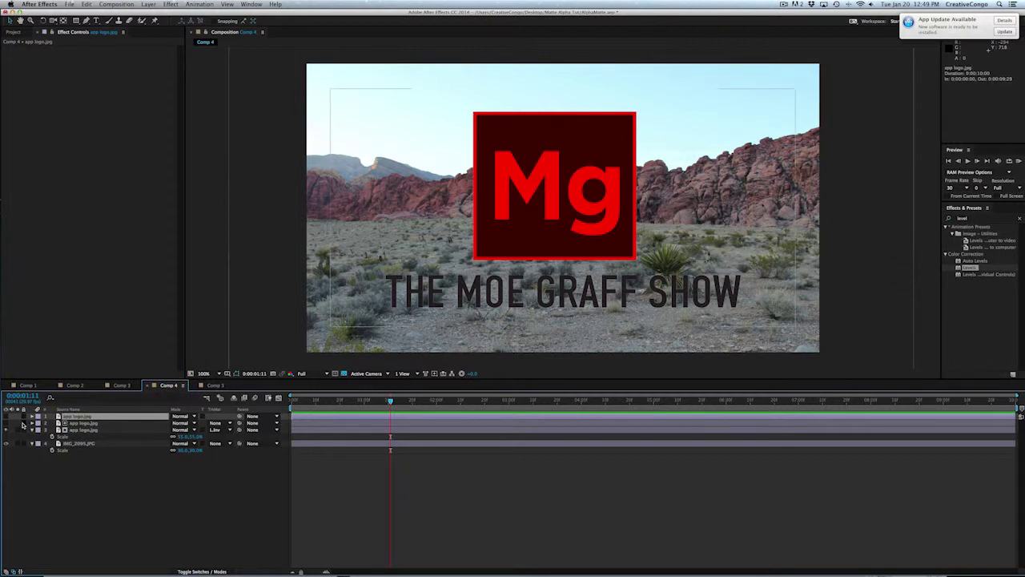
pyautogui.click(95, 428)
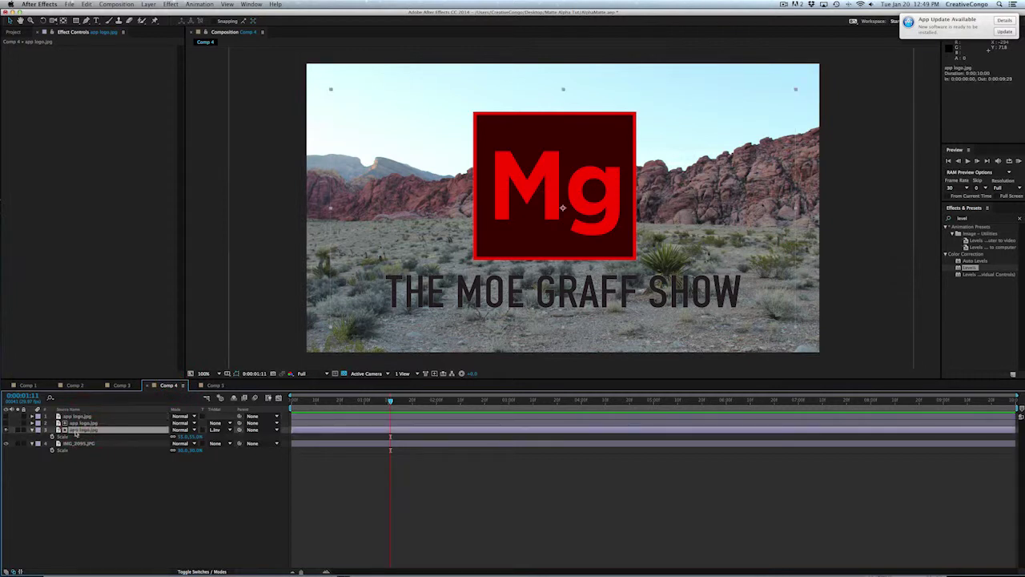
pyautogui.click(76, 424)
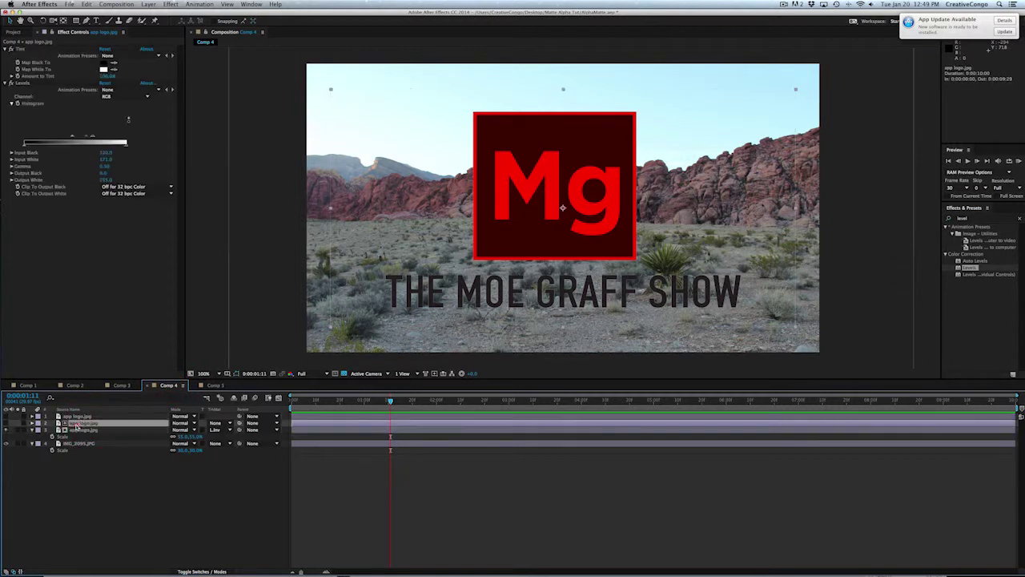
pyautogui.click(19, 83)
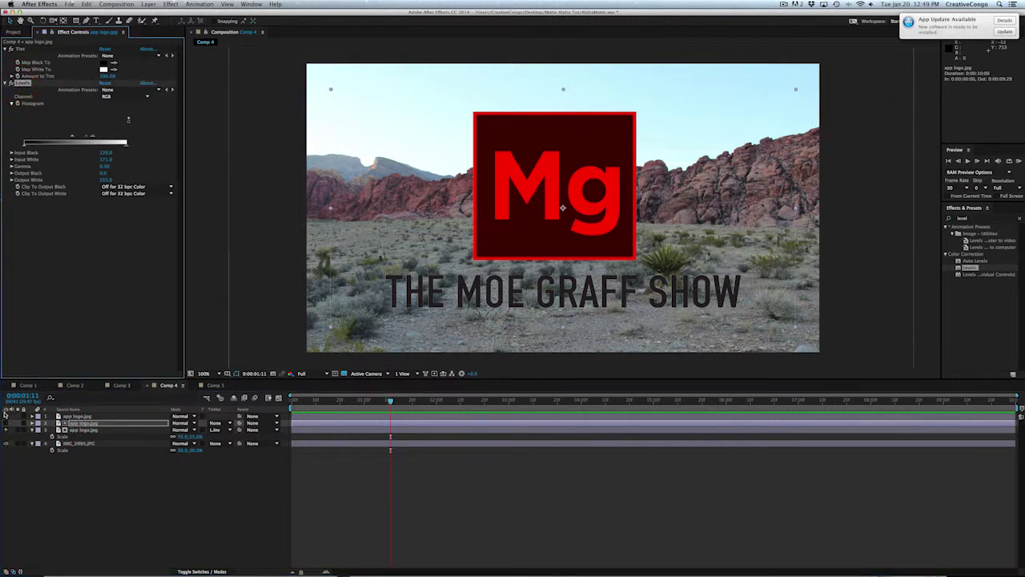
pyautogui.click(5, 416)
pyautogui.click(5, 416)
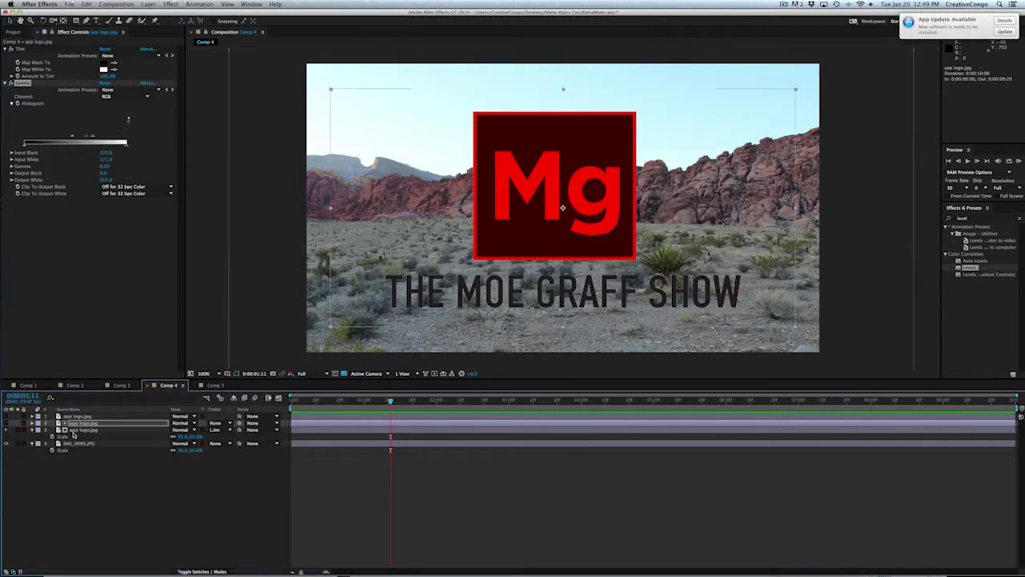
pyautogui.click(75, 431)
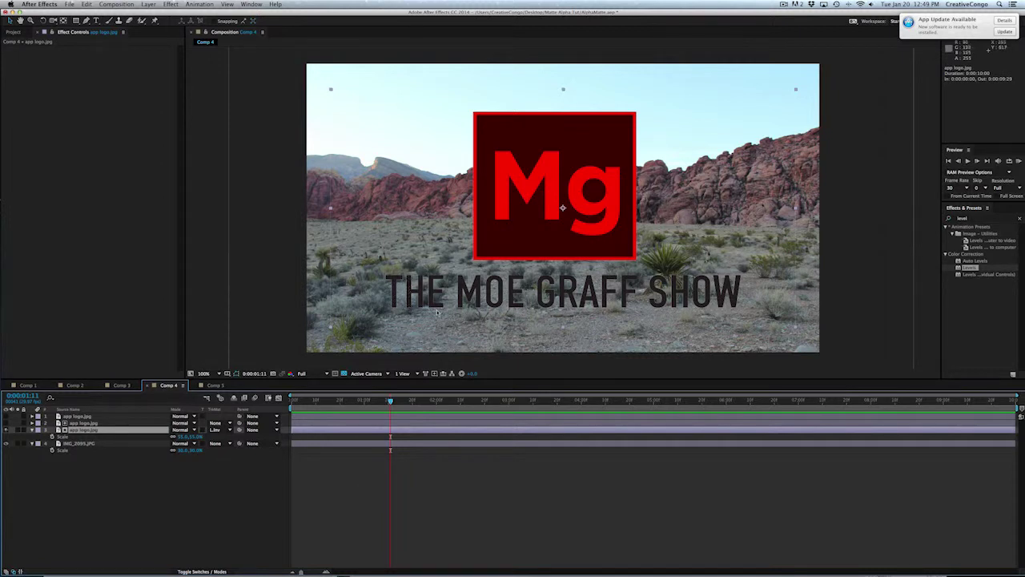
# Start a Pen mask on the logo layer, placing points above the logo, down the left side and below the title.
pyautogui.click(87, 21)
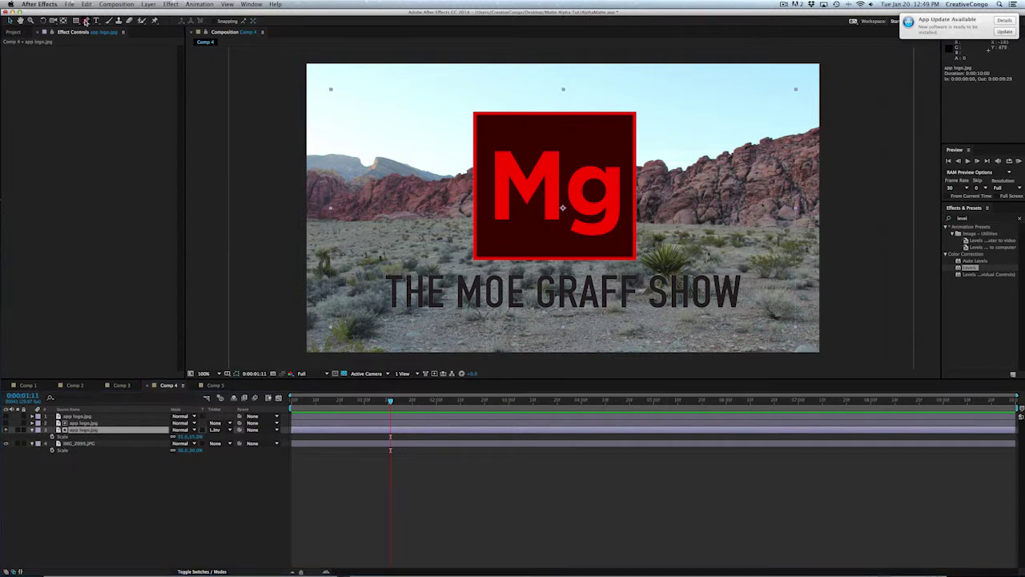
pyautogui.click(511, 103)
pyautogui.click(408, 124)
pyautogui.click(372, 242)
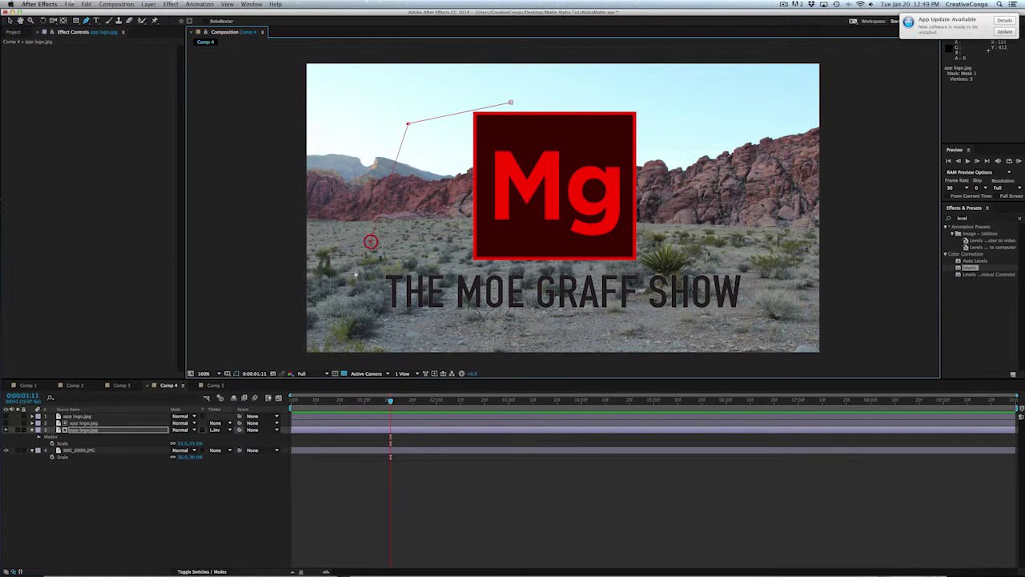
pyautogui.click(371, 307)
pyautogui.click(564, 317)
# Finish the mask up the right side and across the top, closing it on the first point, then return to Comp 3.
pyautogui.click(757, 309)
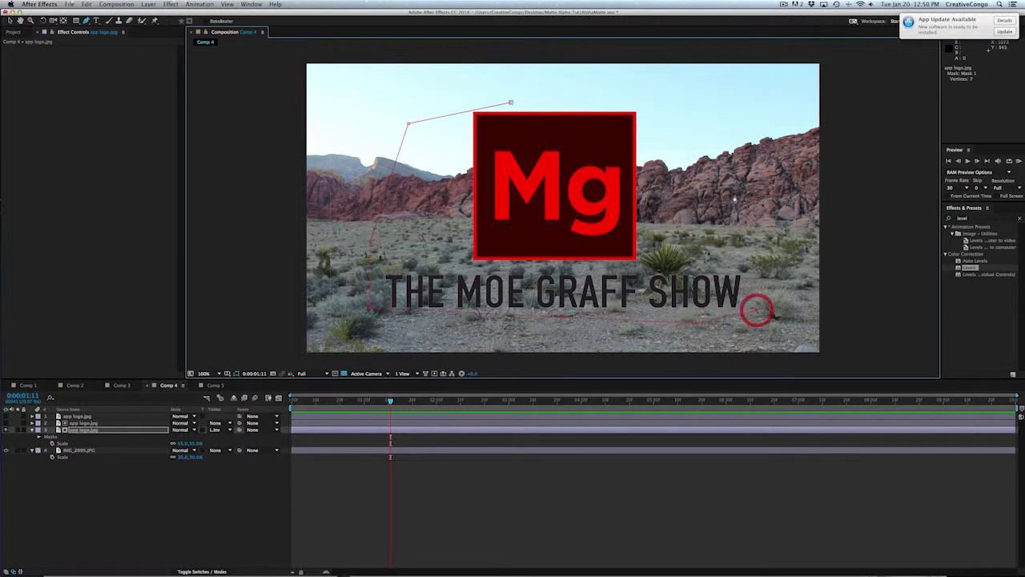
pyautogui.click(734, 199)
pyautogui.click(691, 96)
pyautogui.click(580, 104)
pyautogui.click(511, 103)
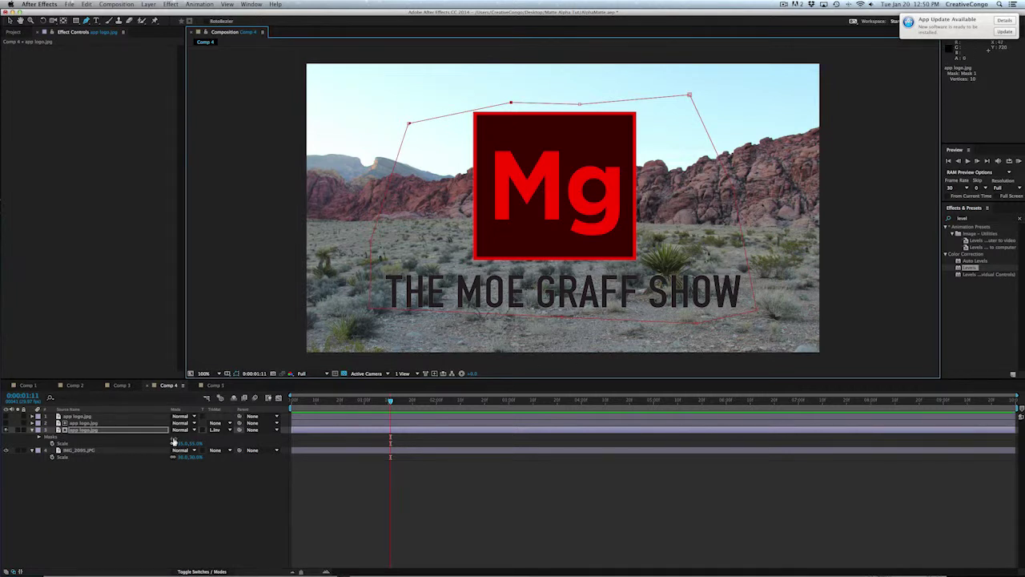
pyautogui.click(80, 431)
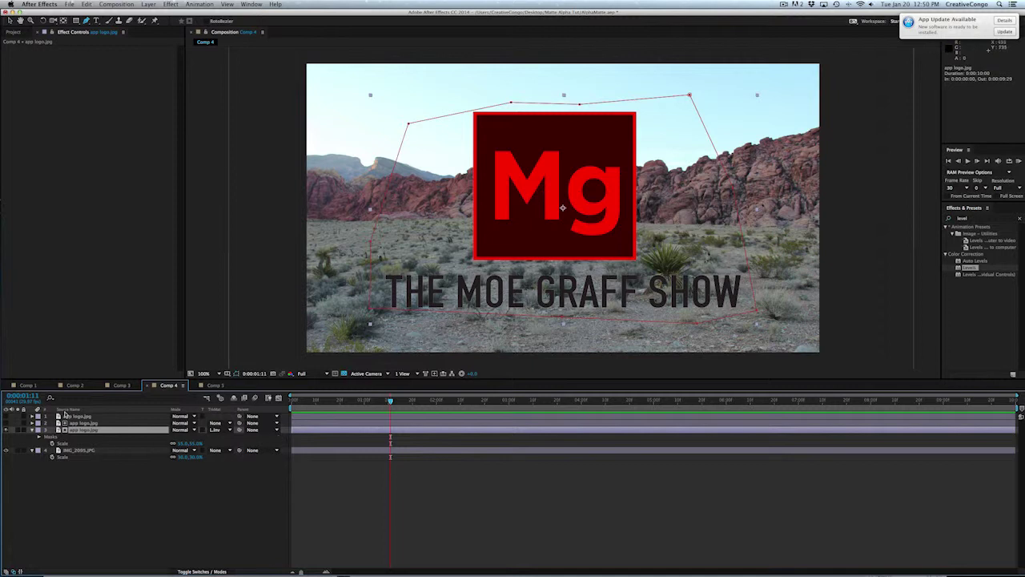
pyautogui.click(119, 385)
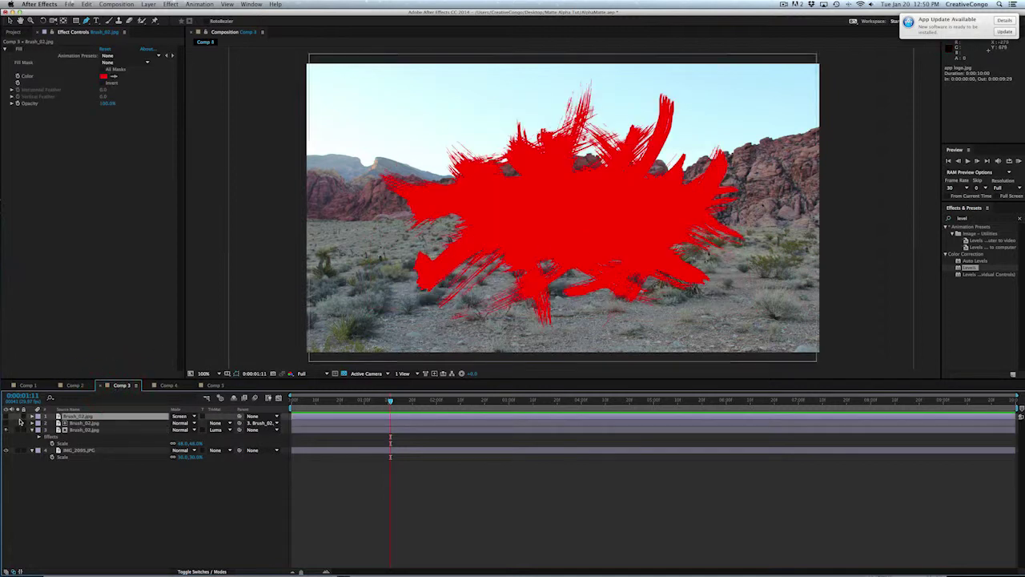
# Inspect the Brush_02.jpg layers in Comp 3, ending on the top one.
pyautogui.click(80, 423)
pyautogui.click(80, 429)
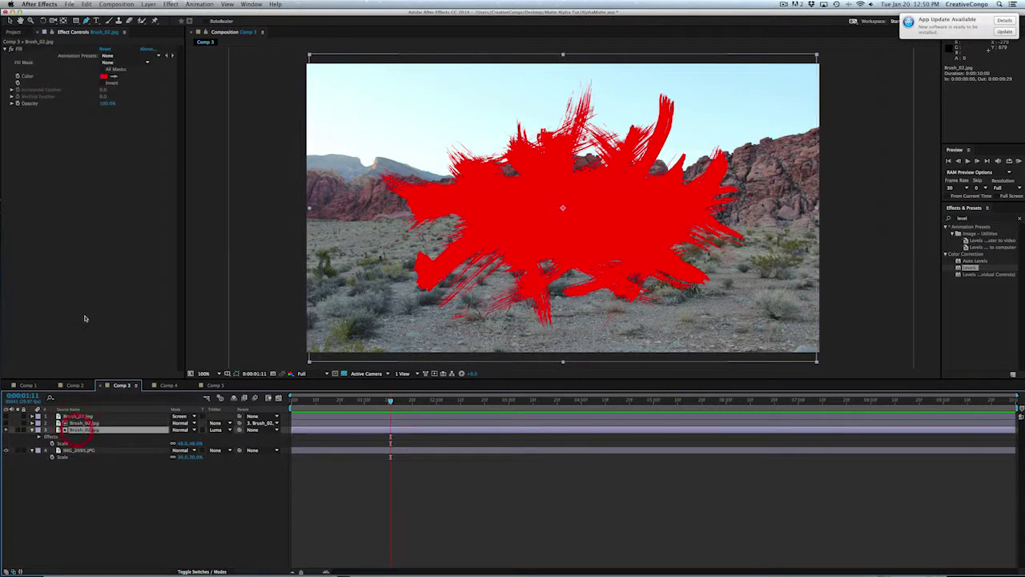
pyautogui.click(78, 422)
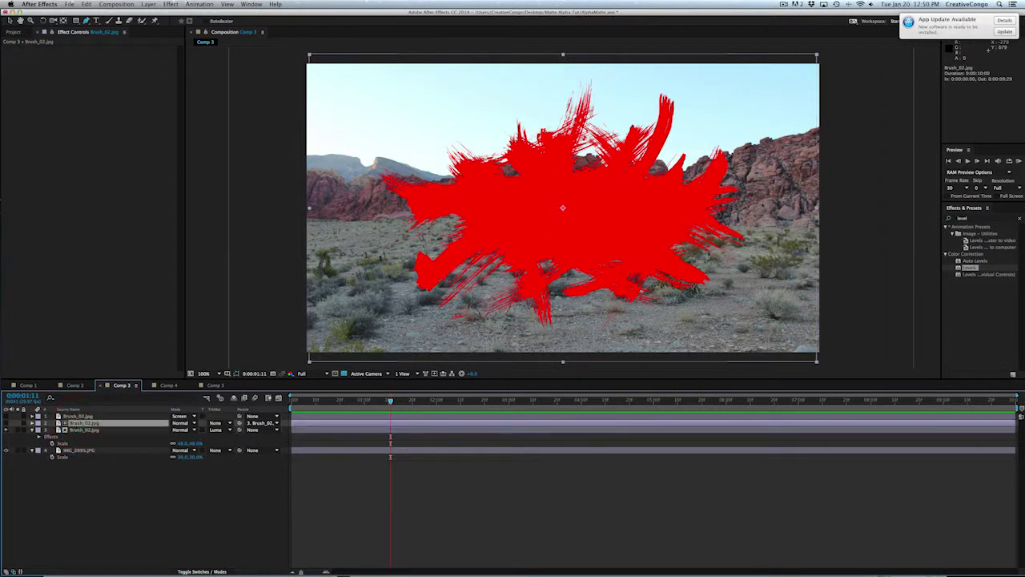
pyautogui.click(78, 416)
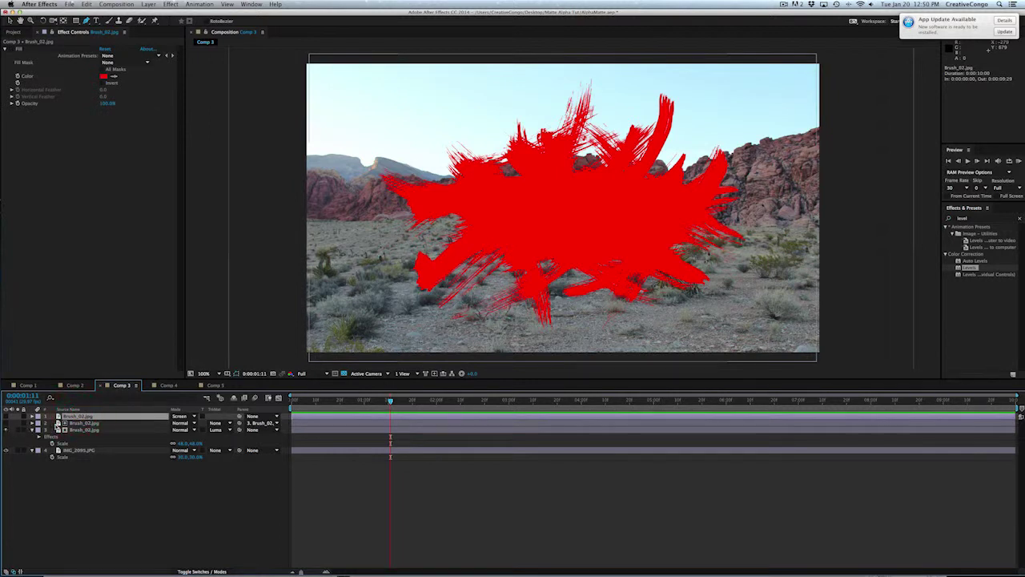
# Make the top brush layer visible in Normal mode and duplicate it.
pyautogui.click(6, 417)
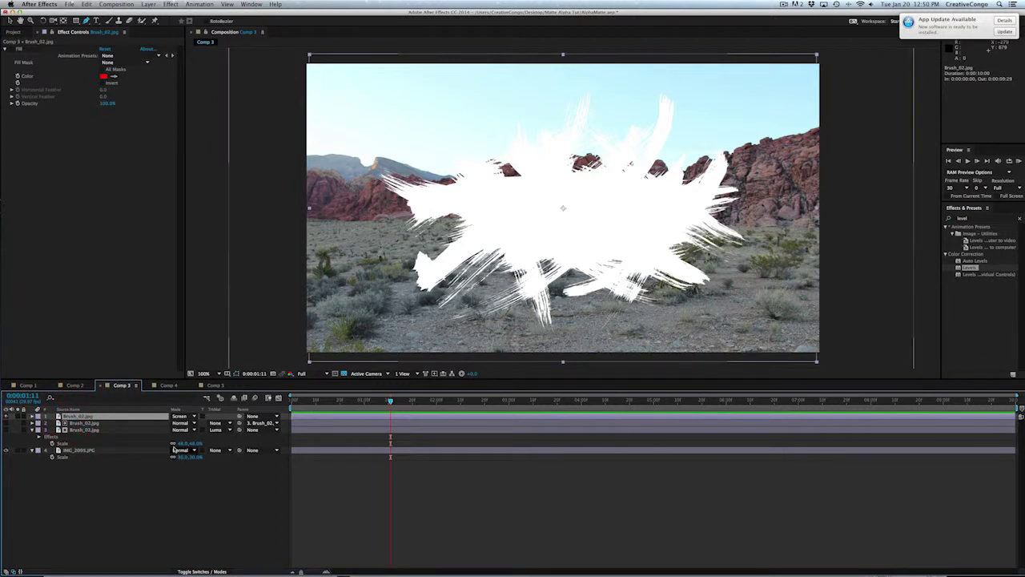
pyautogui.click(179, 416)
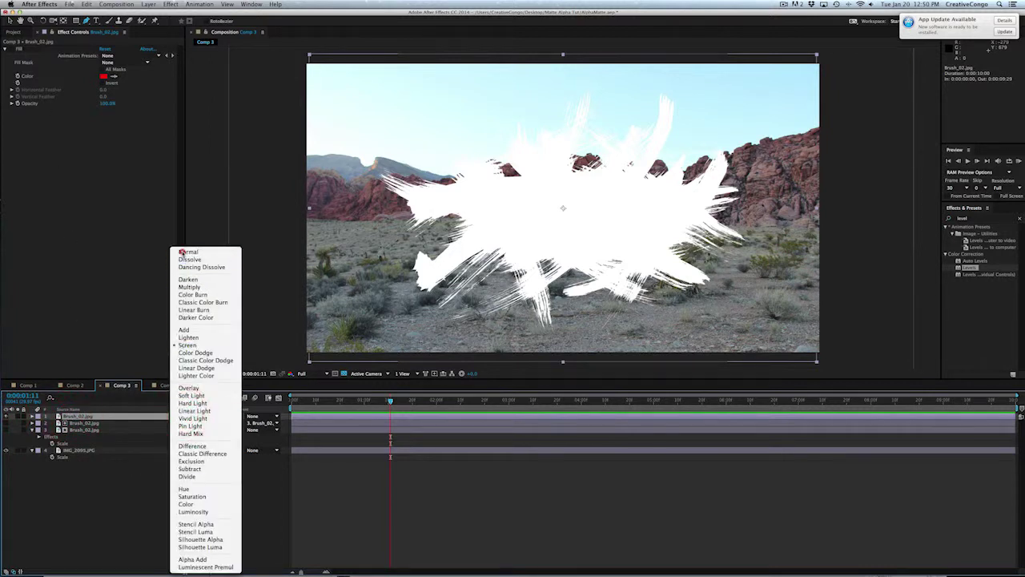
pyautogui.click(183, 252)
pyautogui.click(82, 418)
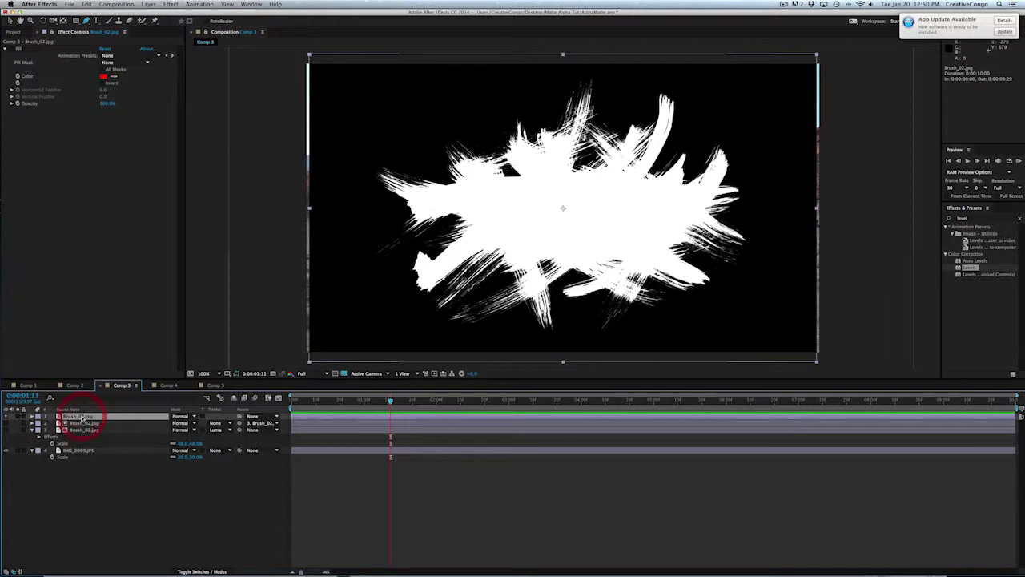
pyautogui.press('super+d')
# Apply the Tint and Levels effects to the new brush copy.
pyautogui.click(80, 416)
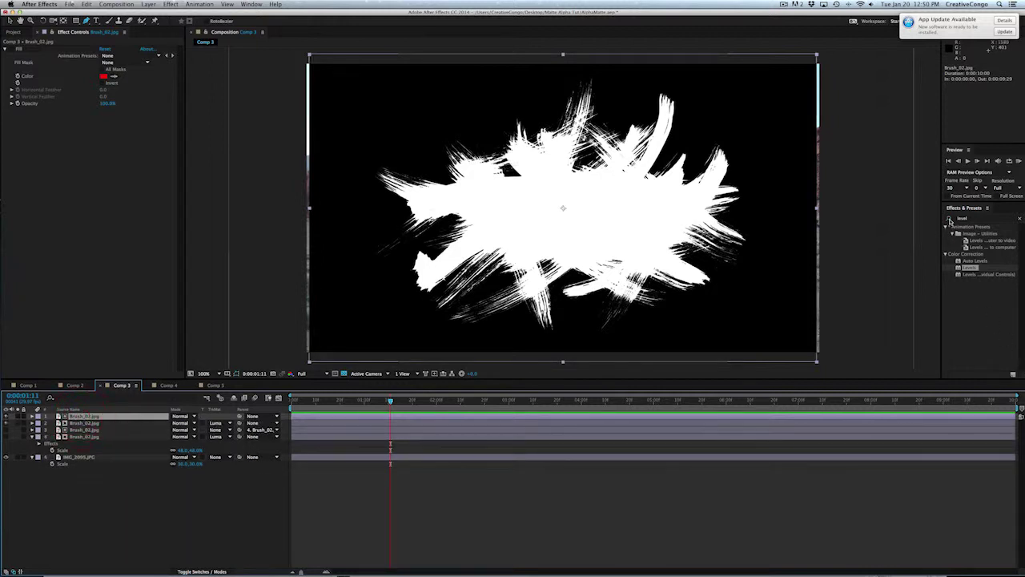
pyautogui.moveTo(970, 219); pyautogui.dragTo(912, 221)
pyautogui.write('tint')
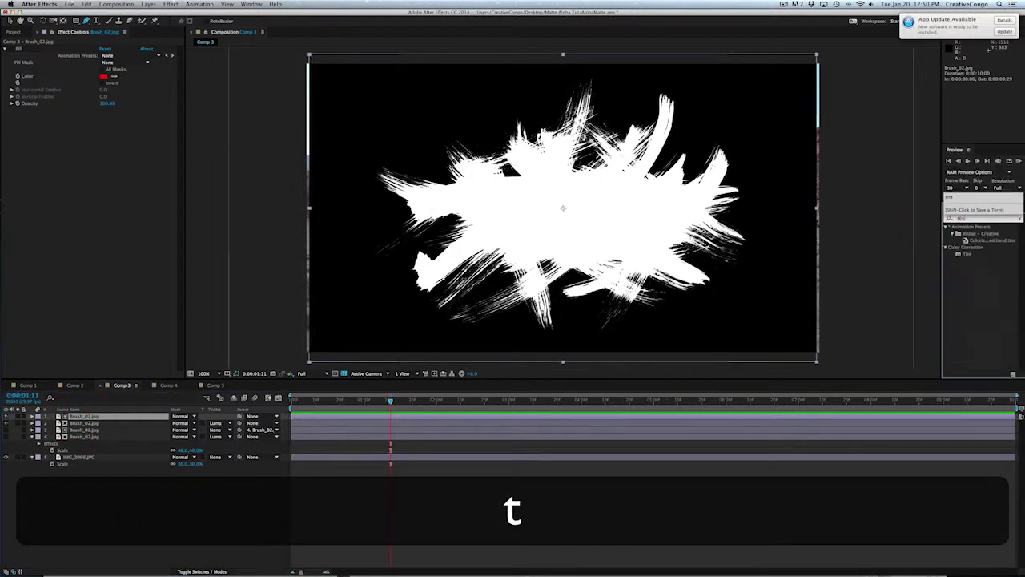
pyautogui.doubleClick(964, 255)
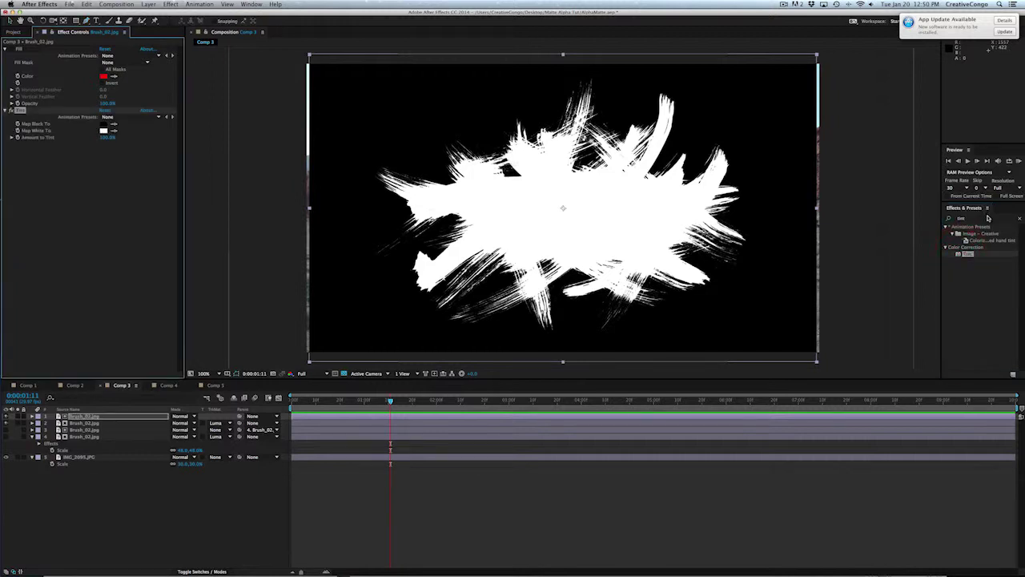
pyautogui.moveTo(988, 218); pyautogui.dragTo(832, 227)
pyautogui.write('levels')
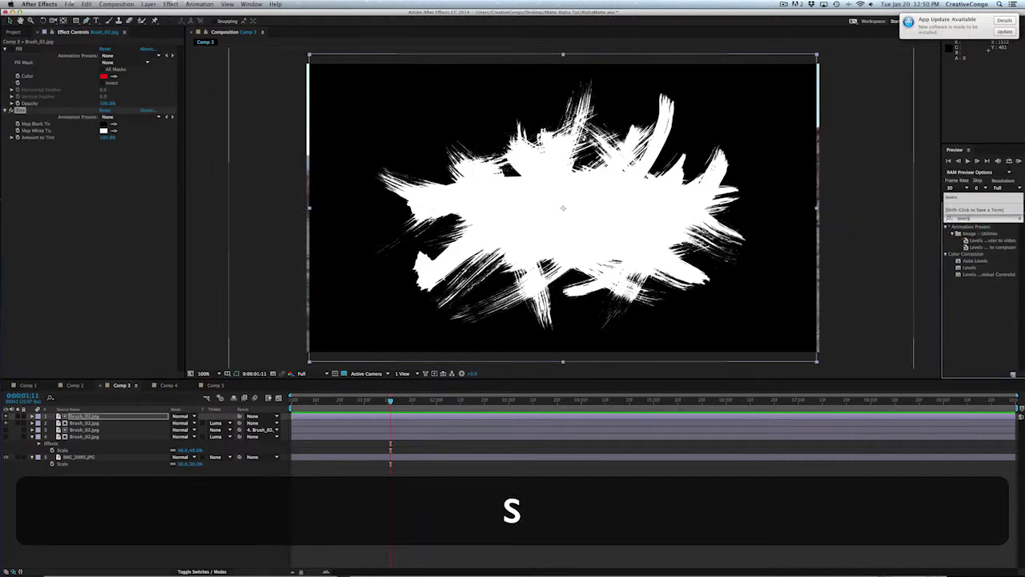
pyautogui.doubleClick(969, 267)
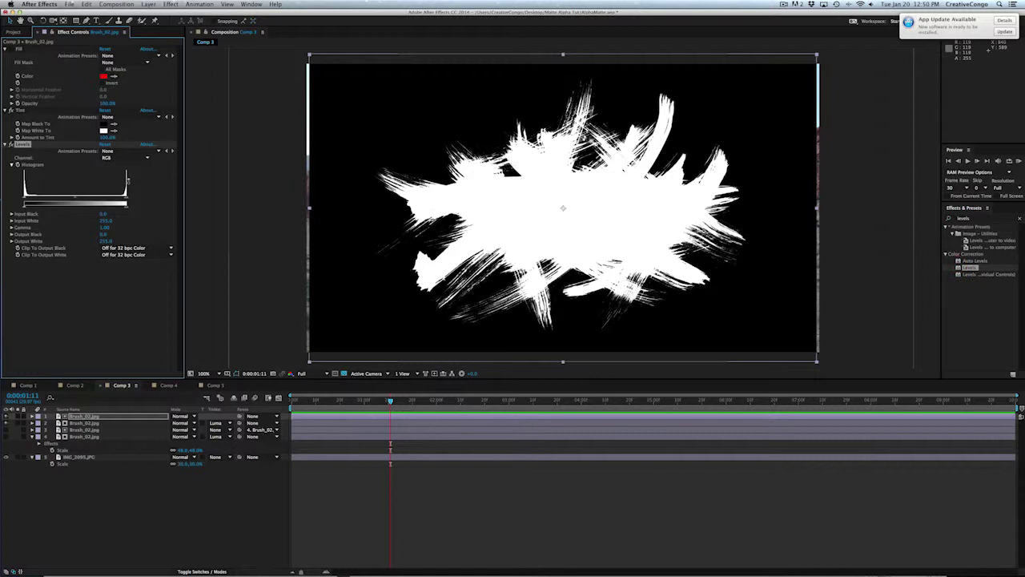
# Delete the Tint effect, then set Levels Input Black to about 46.9 and Input White to about 183.
pyautogui.click(21, 110)
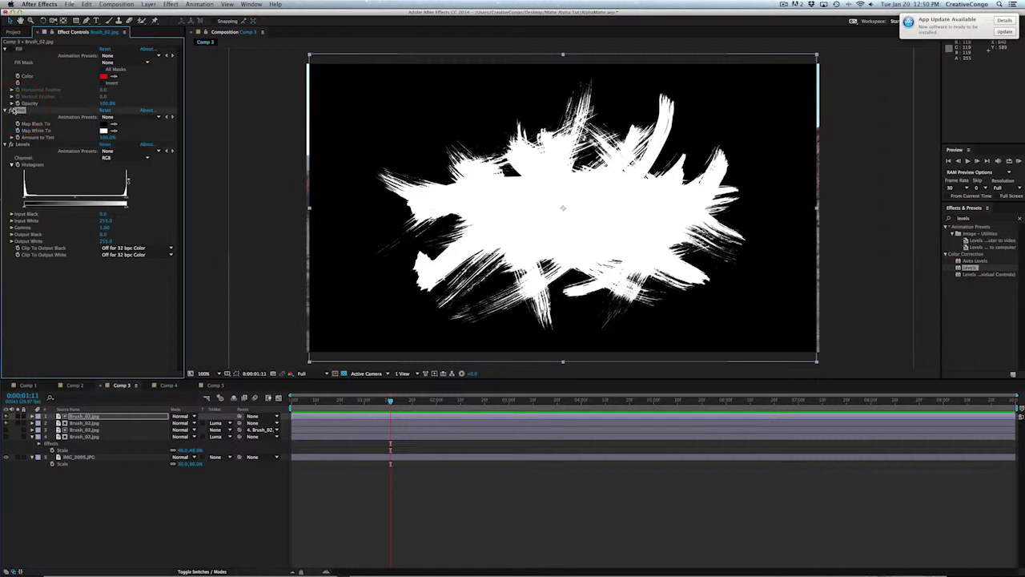
pyautogui.press('BackSpace')
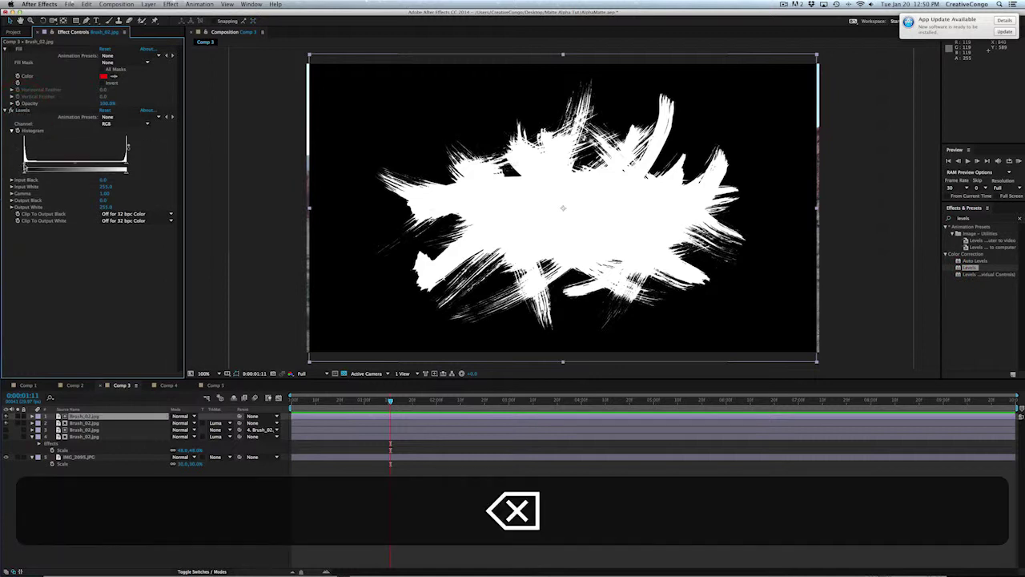
pyautogui.moveTo(24, 168); pyautogui.dragTo(45, 165)
pyautogui.moveTo(126, 166); pyautogui.dragTo(97, 166)
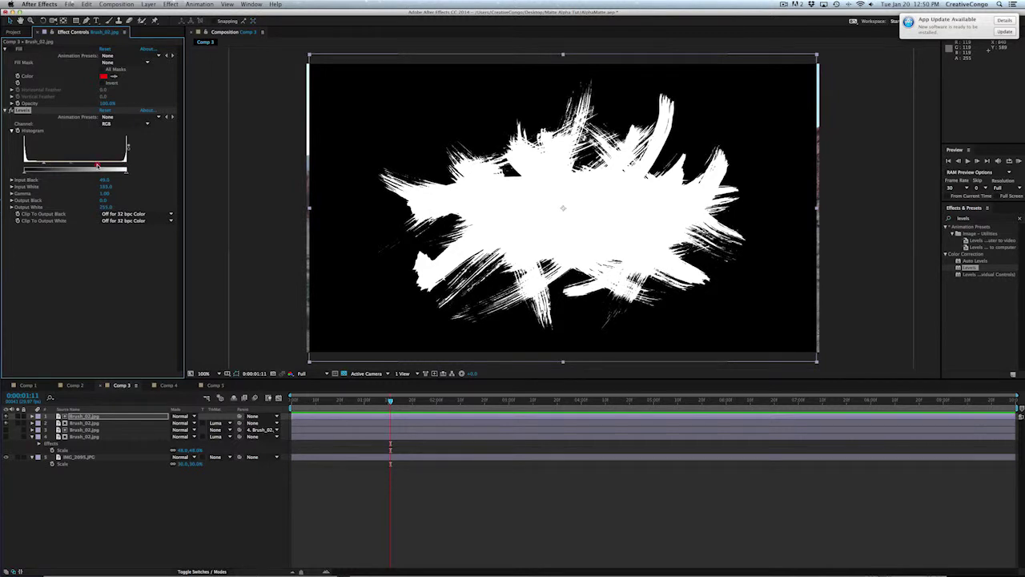
# Set the second Brush_02.jpg layer's Track Matte to Luma Matte from the leveled copy, revealing the red brush.
pyautogui.click(93, 423)
pyautogui.click(218, 423)
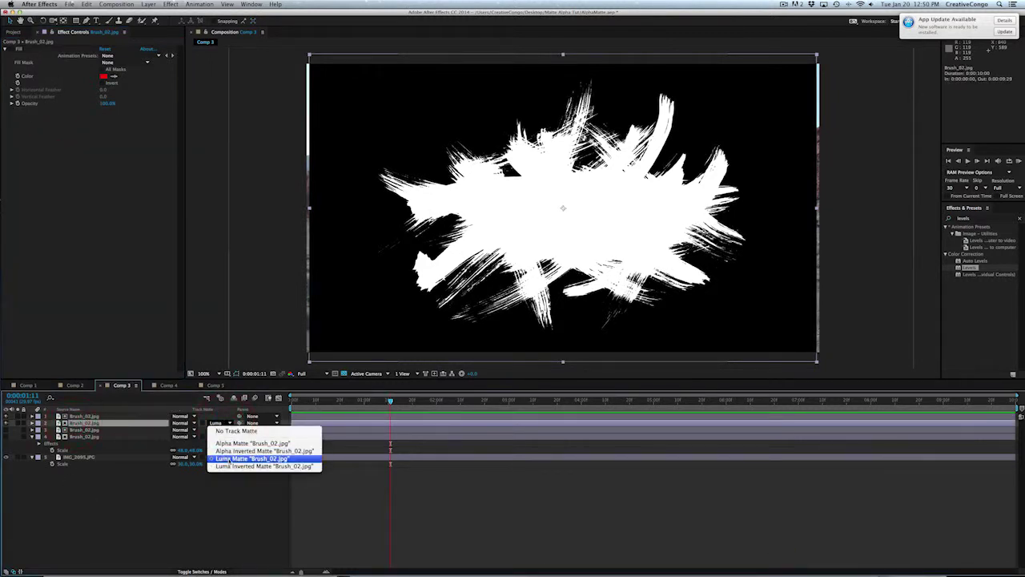
pyautogui.click(222, 458)
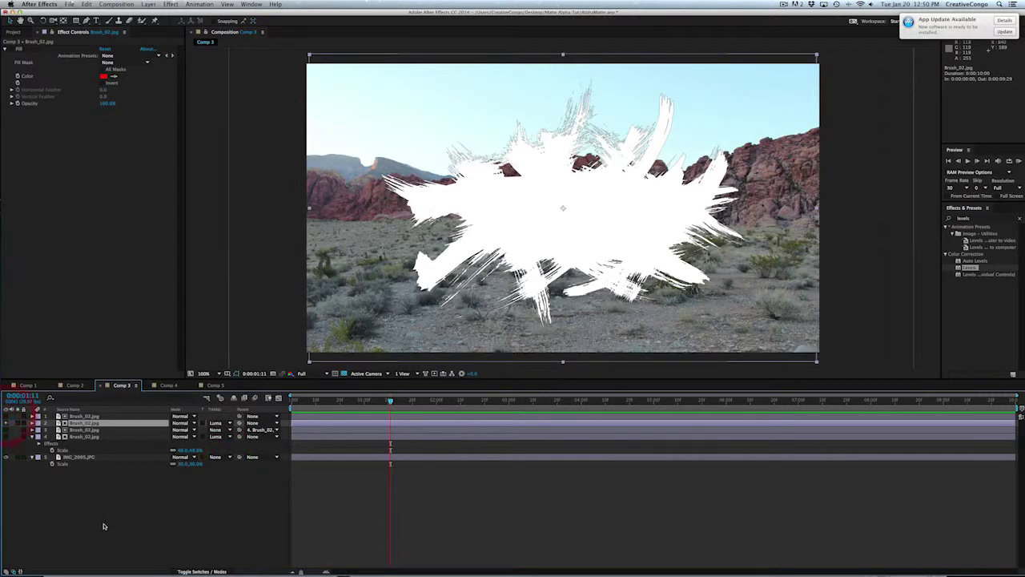
pyautogui.click(78, 422)
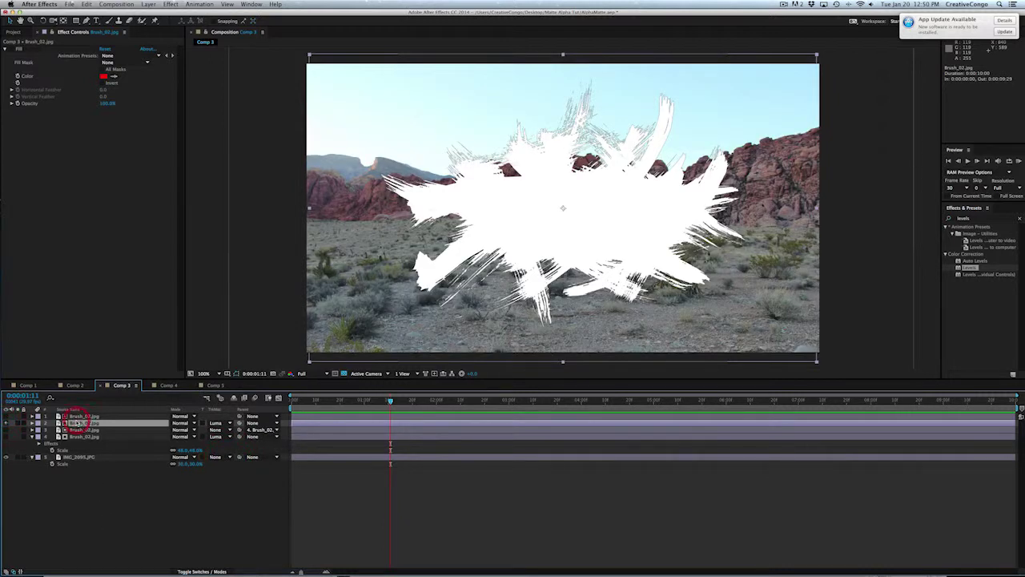
pyautogui.click(9, 48)
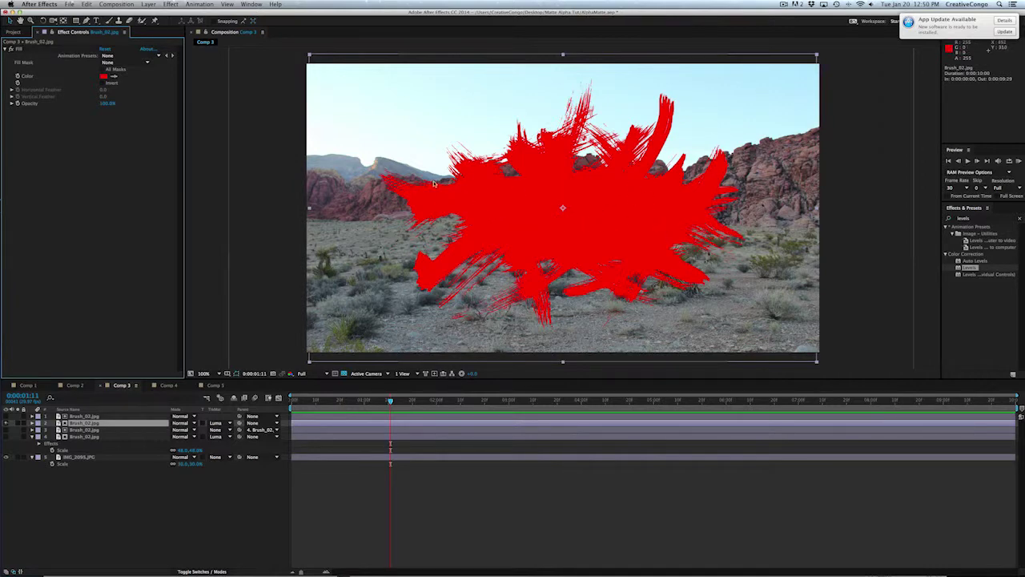
# Switch to Comp 2 with the fireworks keyed over the desert.
pyautogui.click(74, 385)
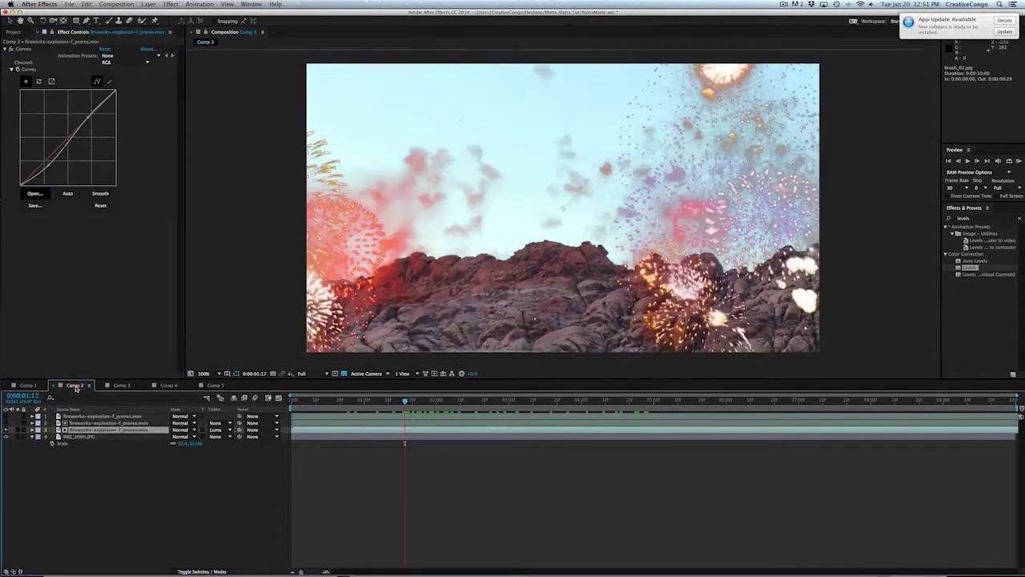